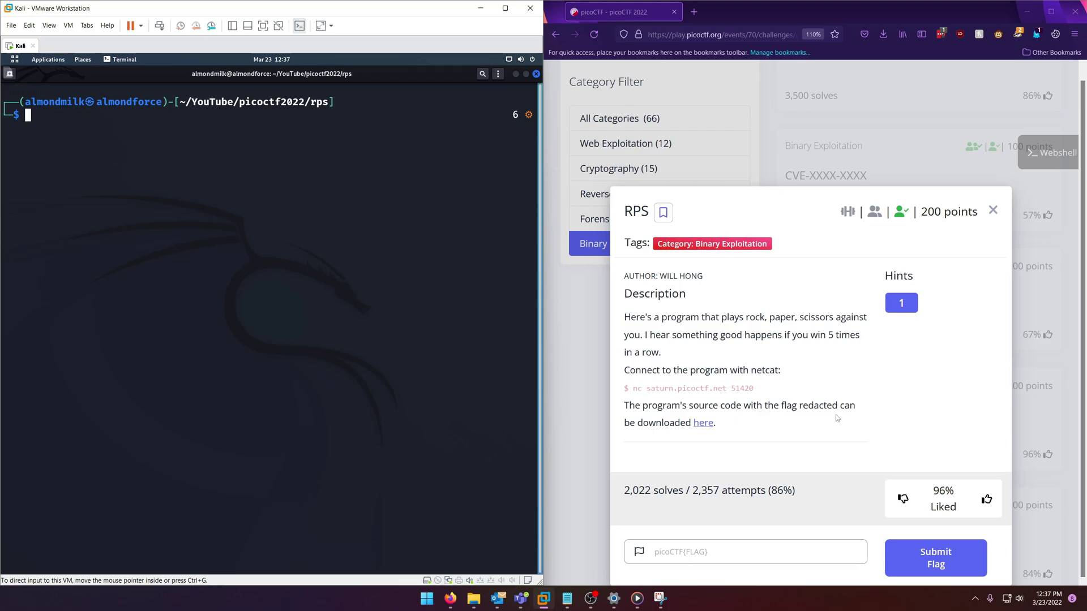
- Copy the netcat connection command and run it to connect to the RPS server
{"action": "left_click_drag", "start_coordinate": [763, 400], "coordinate": [634, 393]}
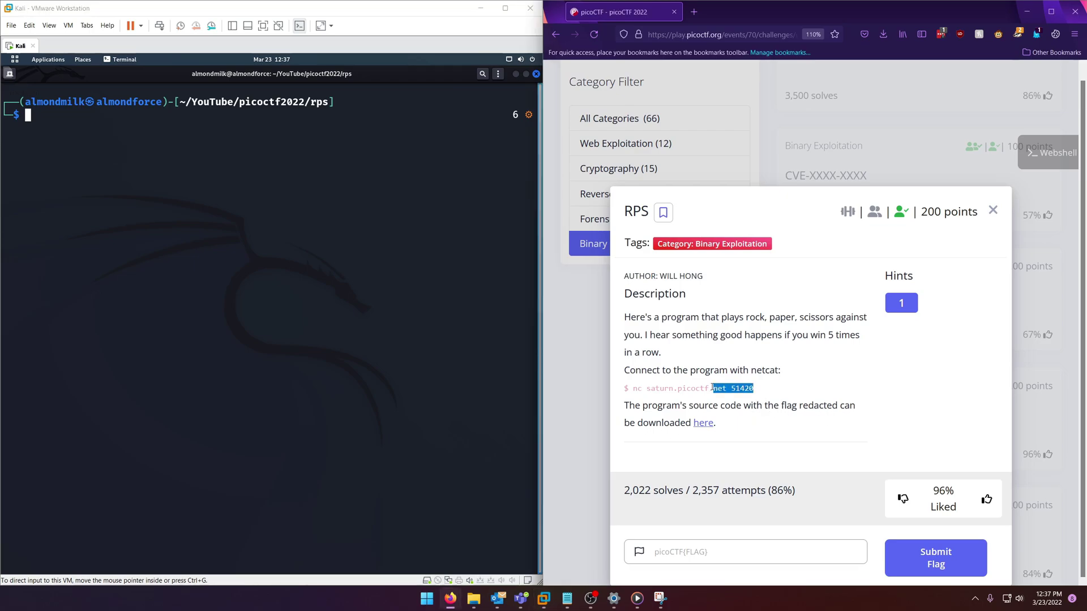
{"action": "right_click", "coordinate": [638, 393]}
{"action": "left_click", "coordinate": [651, 404]}
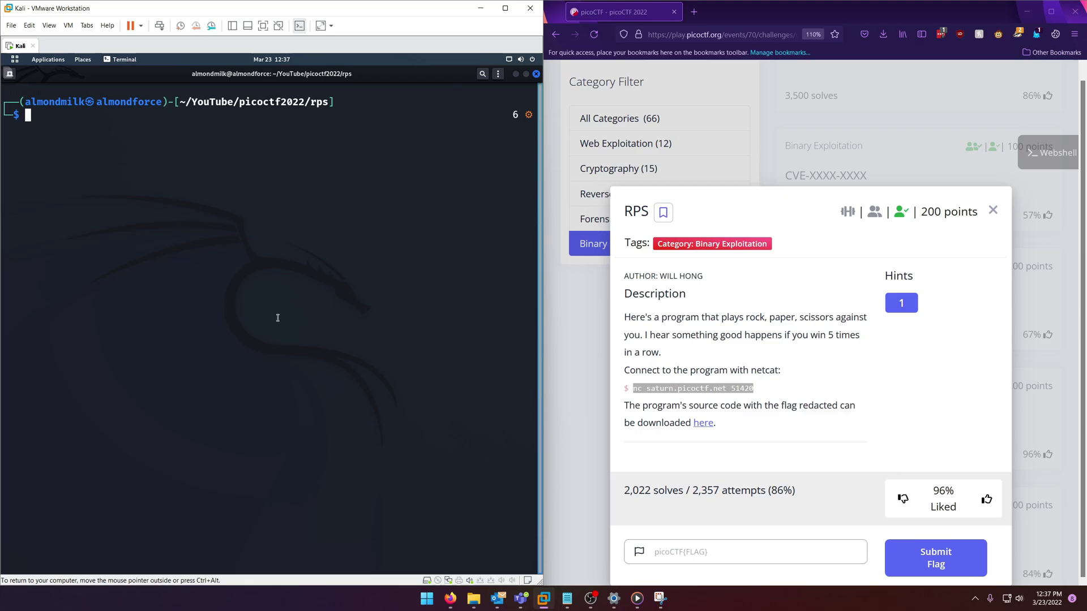
{"action": "key", "text": "ctrl+shift+v"}
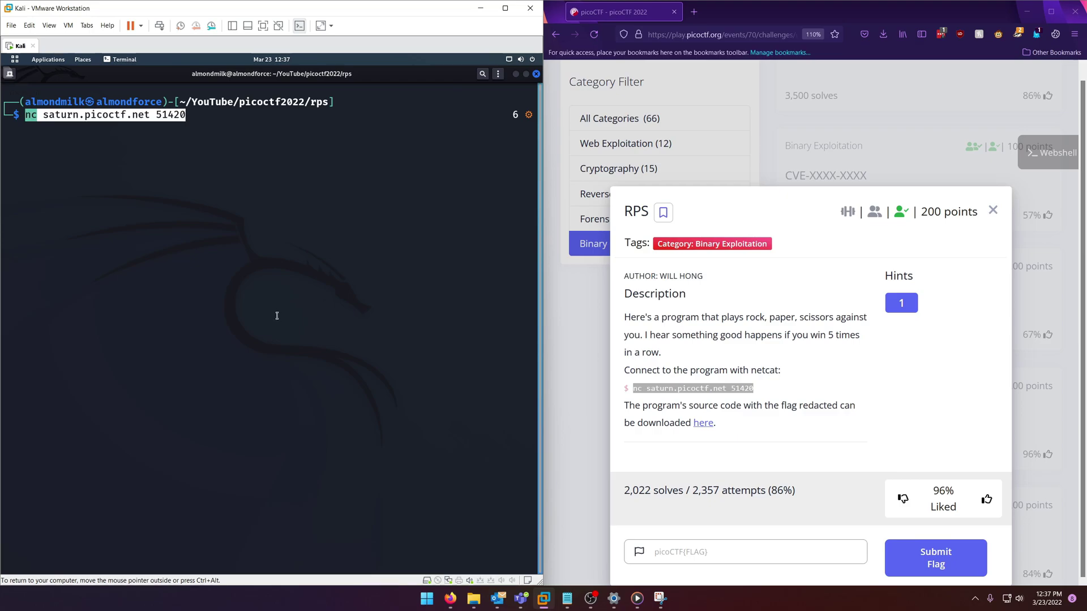
{"action": "key", "text": "Return"}
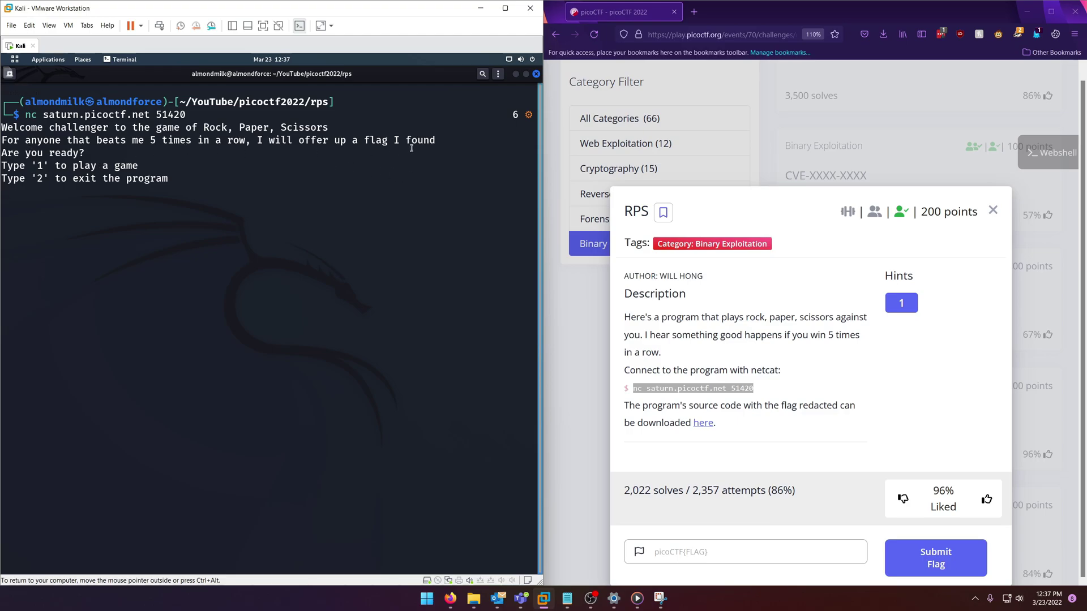
{"action": "type", "text": "1"}
- Play rounds with paper, rock and scissors, then quit the game with 2
{"action": "key", "text": "Return"}
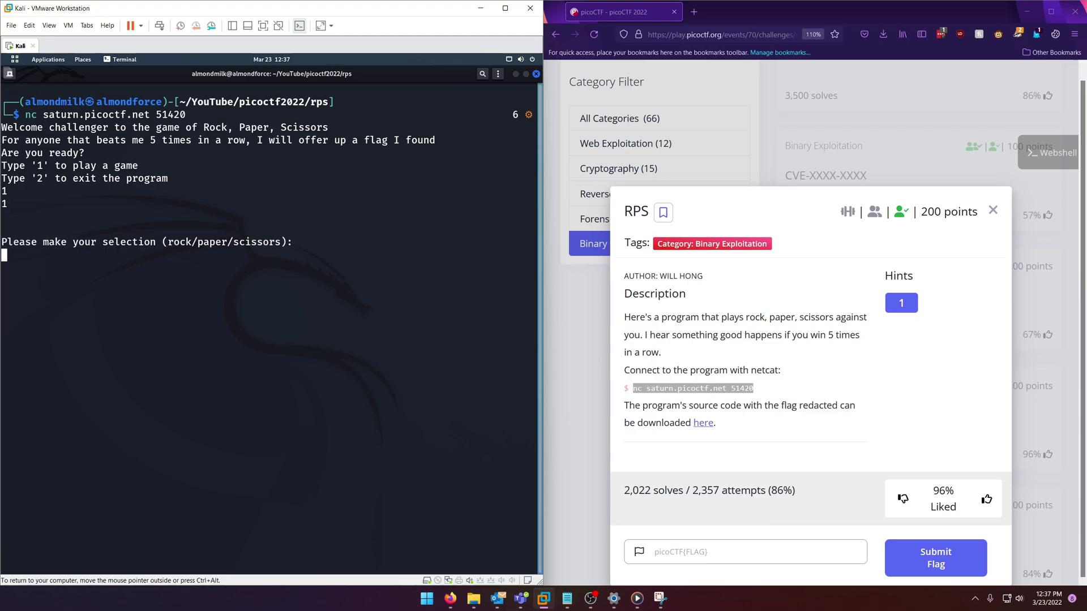
{"action": "type", "text": "paper"}
{"action": "key", "text": "Return"}
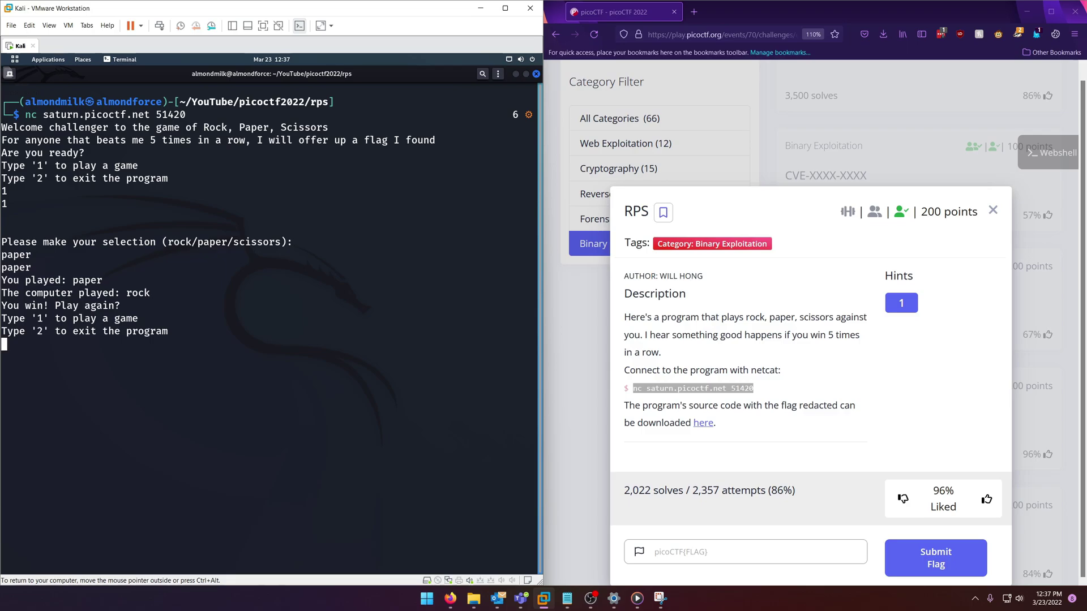
{"action": "type", "text": "1"}
{"action": "key", "text": "Return"}
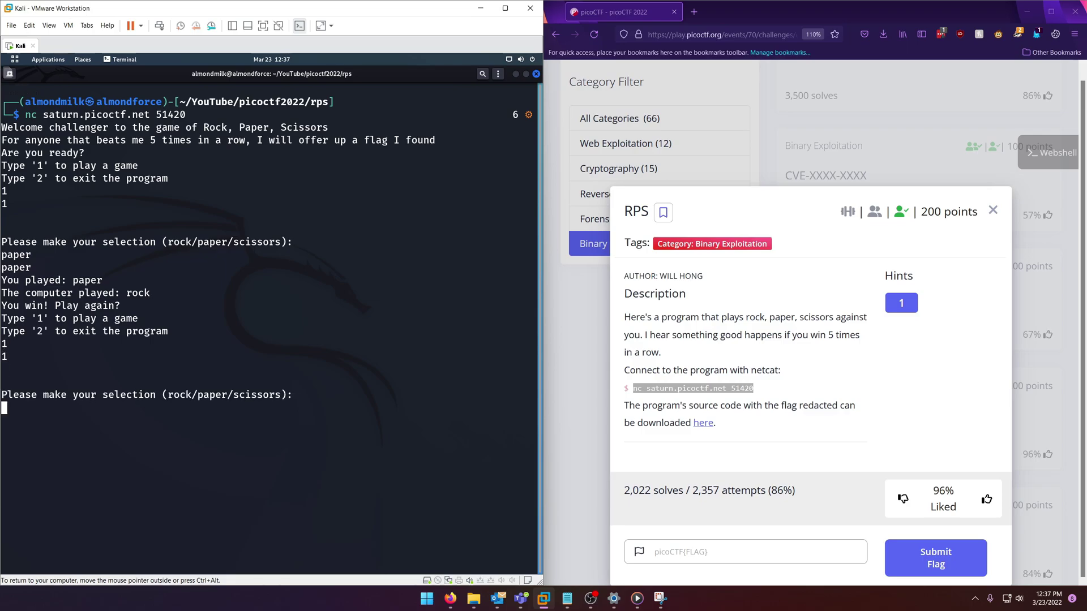
{"action": "type", "text": "rock"}
{"action": "key", "text": "Return"}
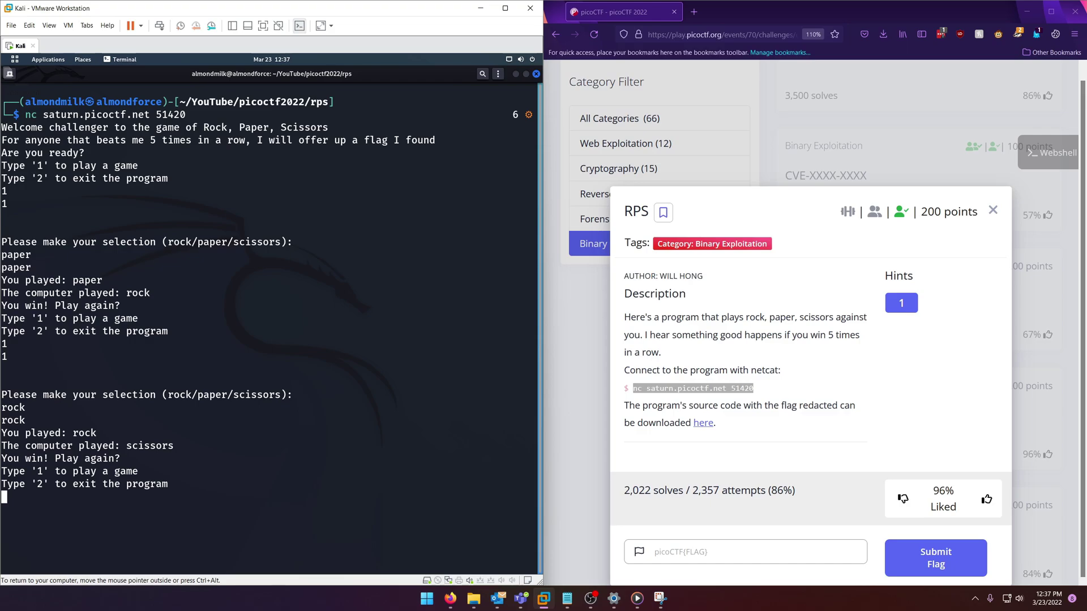
{"action": "type", "text": "1"}
{"action": "key", "text": "Return"}
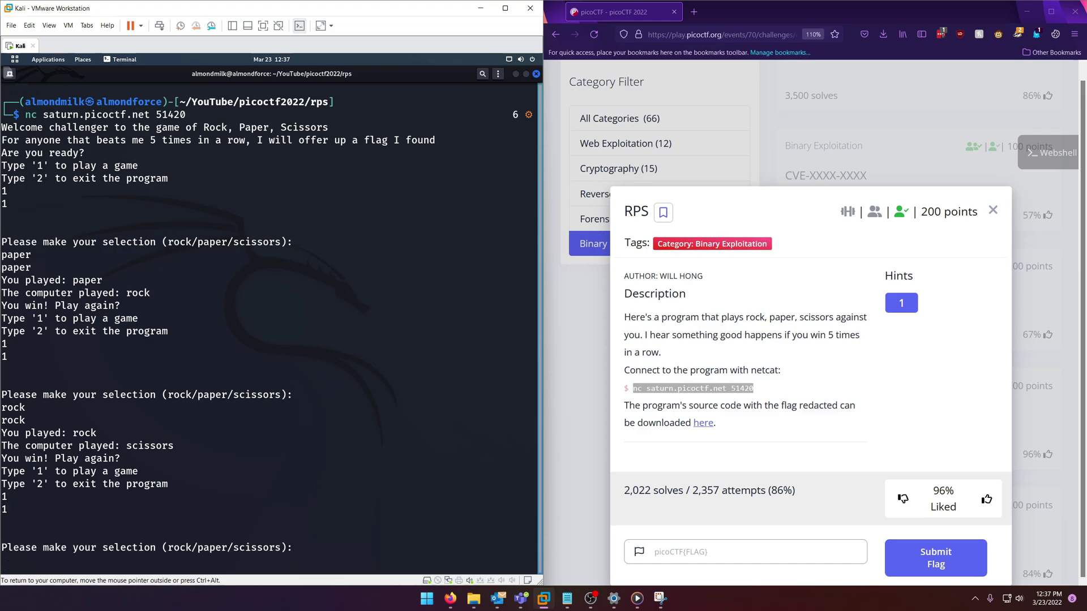
{"action": "type", "text": "scissors"}
{"action": "key", "text": "Return"}
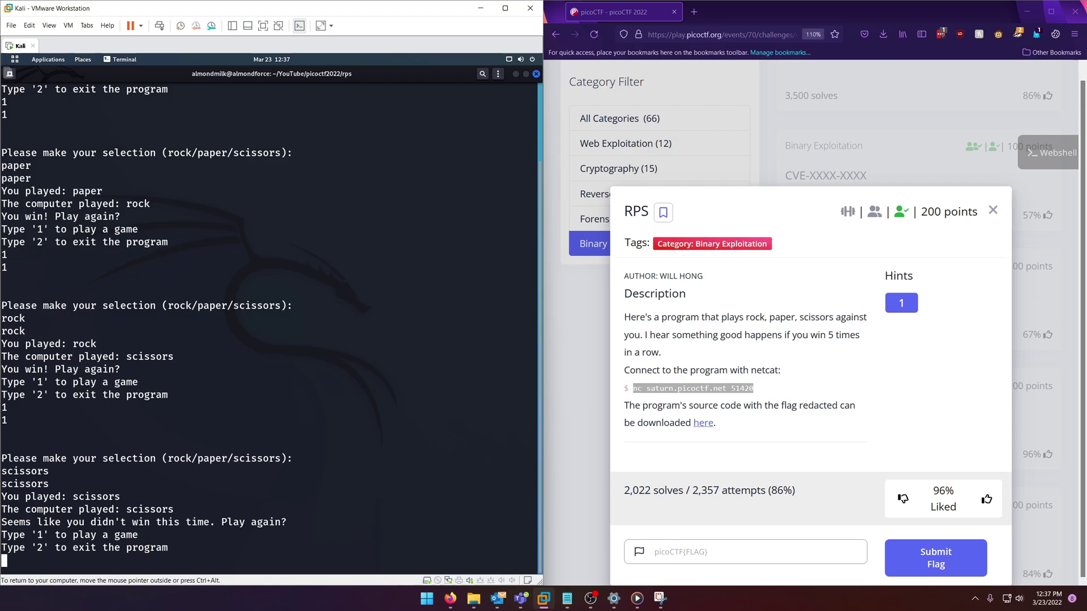
{"action": "type", "text": "2"}
{"action": "key", "text": "Return"}
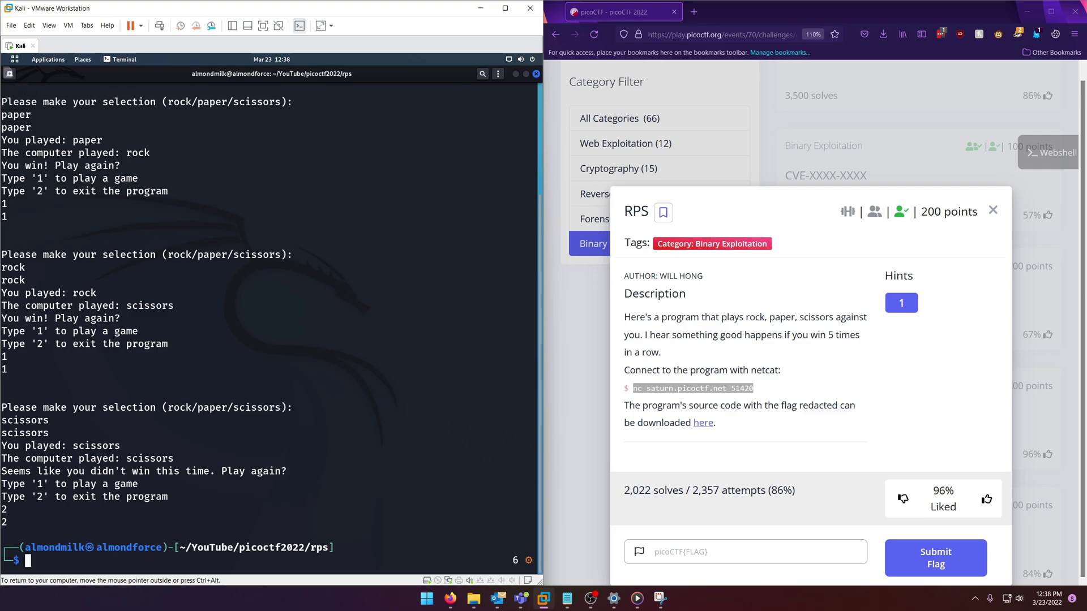
- Clear the terminal and open game-redacted.c in VS Code from the rps folder
{"action": "key", "text": "ctrl+l"}
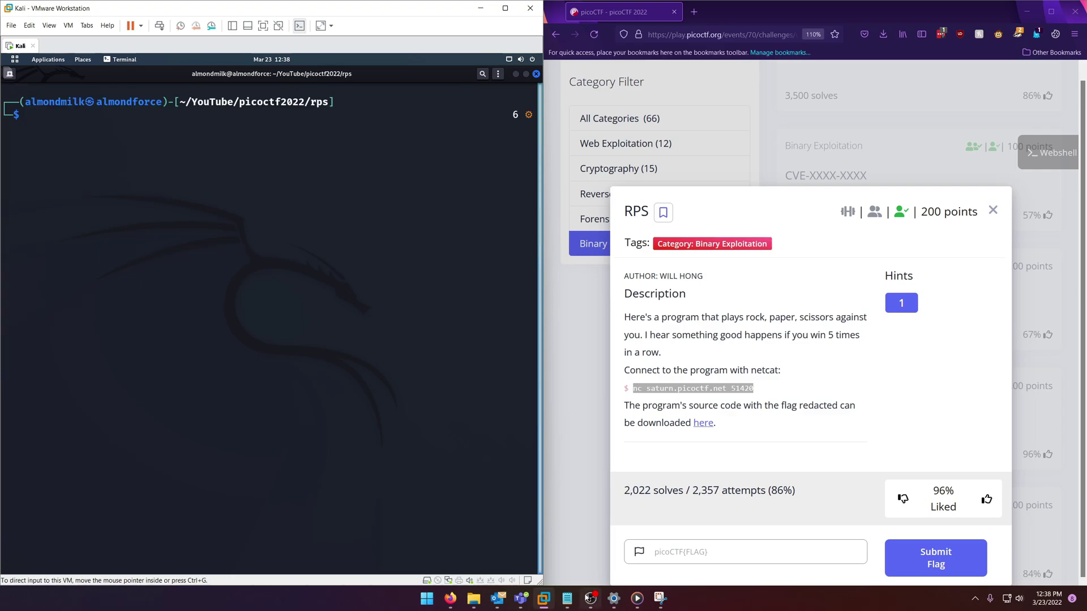
{"action": "left_click", "coordinate": [473, 598]}
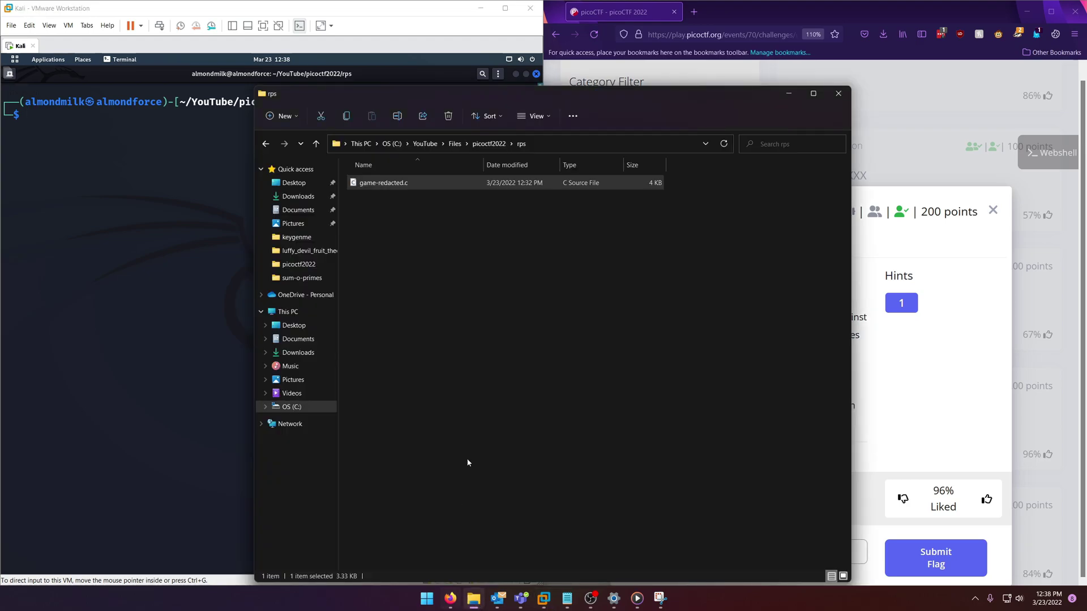
{"action": "key", "text": "super+Right"}
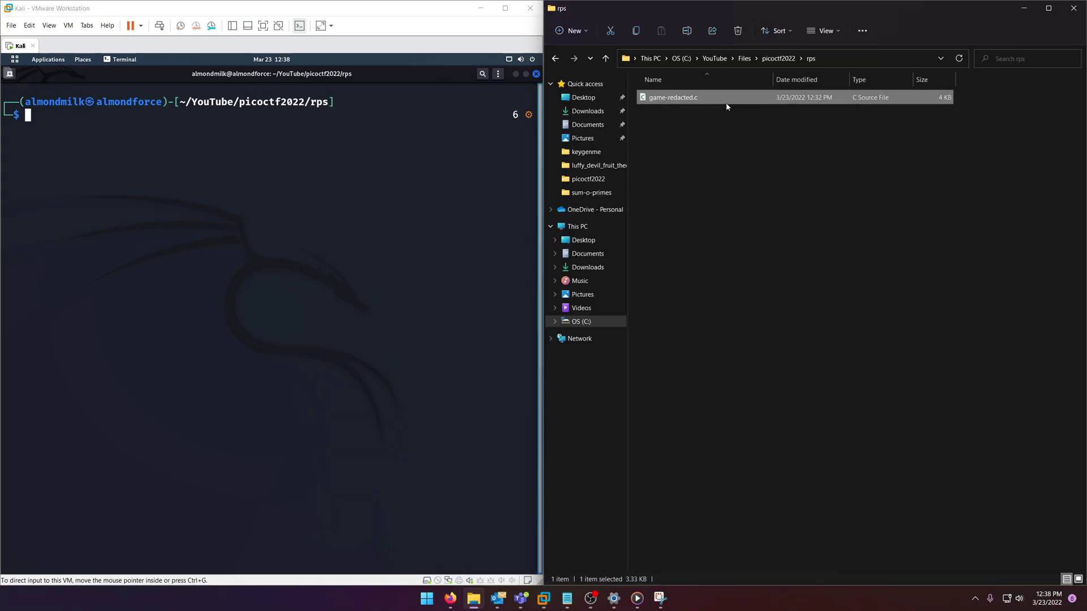
{"action": "right_click", "coordinate": [711, 104]}
{"action": "left_click", "coordinate": [740, 139]}
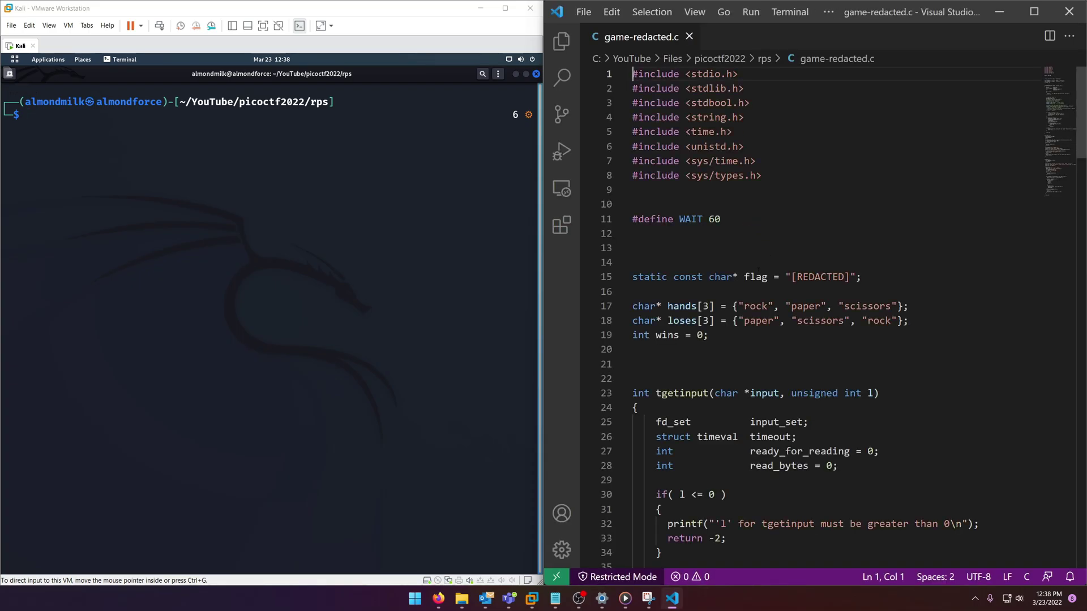
{"action": "scroll", "coordinate": [721, 289], "scroll_direction": "down", "scroll_amount": 2}
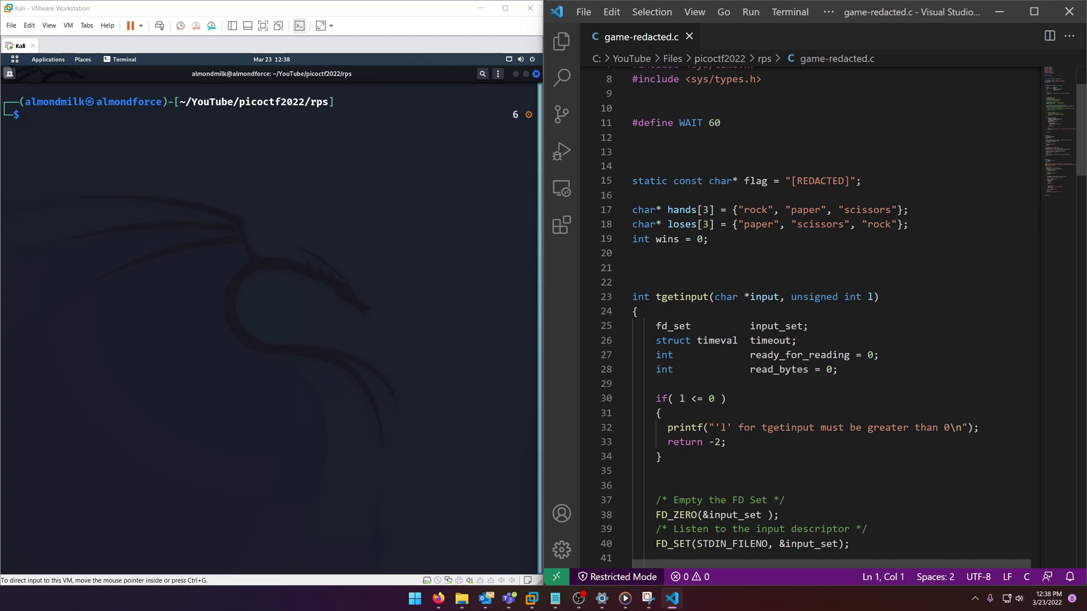
{"action": "left_click_drag", "start_coordinate": [699, 224], "coordinate": [774, 210]}
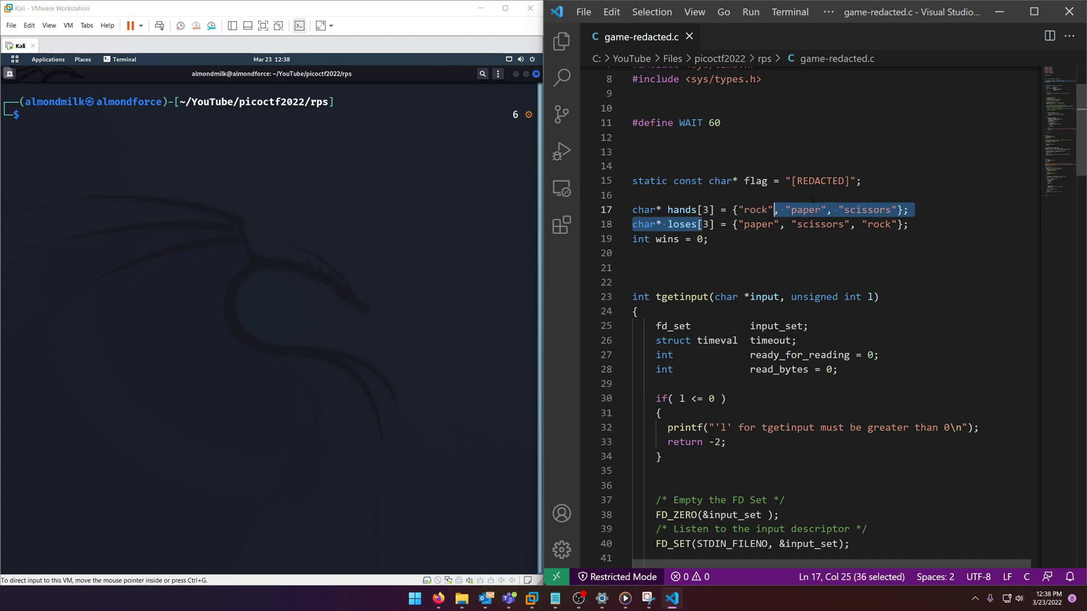
{"action": "left_click", "coordinate": [809, 181]}
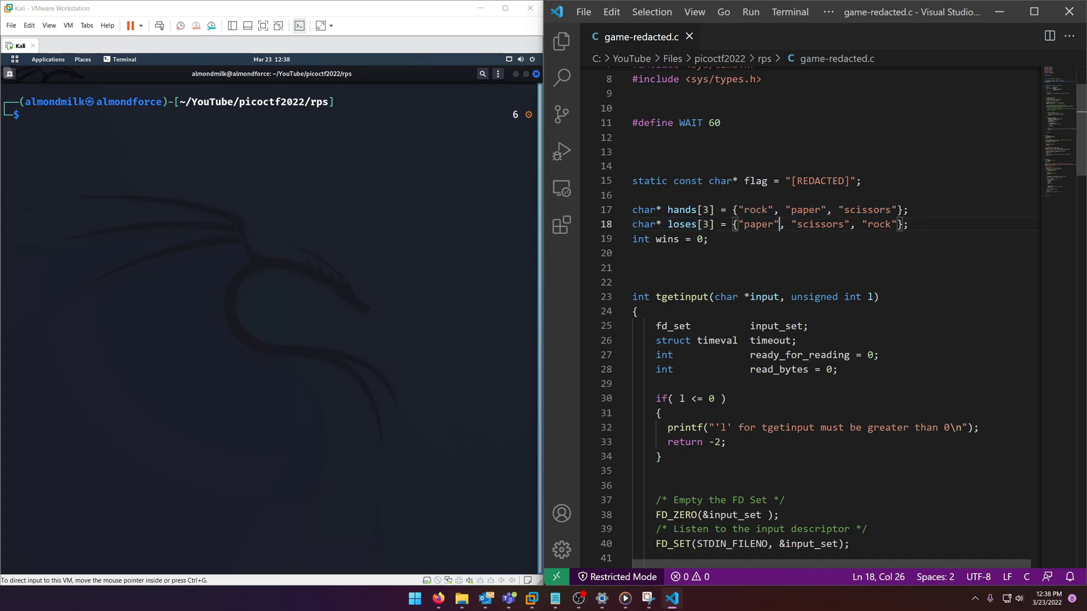
{"action": "double_click", "coordinate": [809, 181]}
{"action": "scroll", "coordinate": [792, 285], "scroll_direction": "down", "scroll_amount": 4}
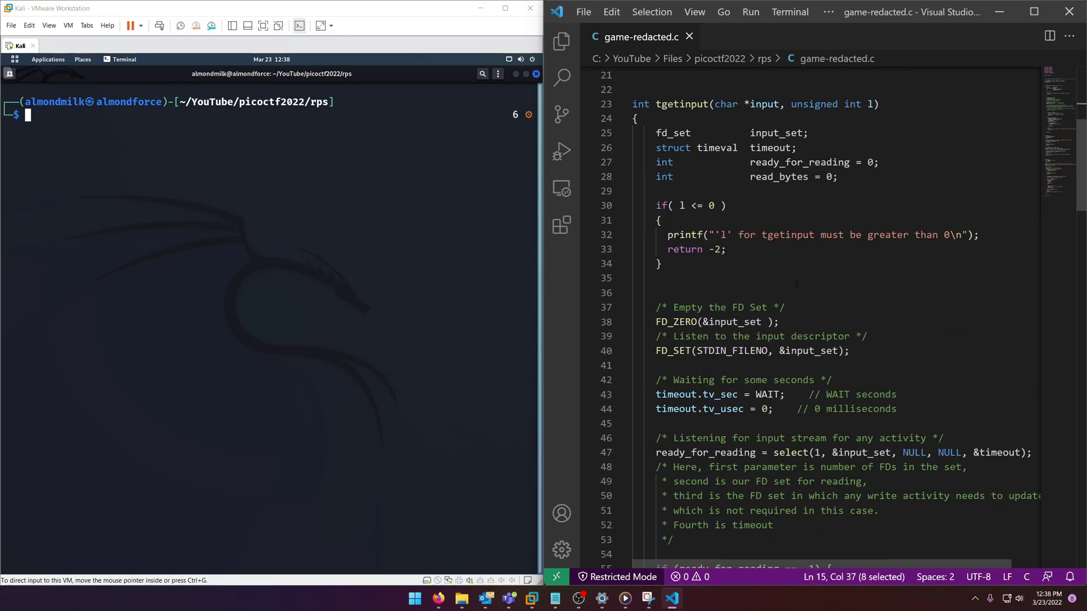
{"action": "scroll", "coordinate": [796, 285], "scroll_direction": "down", "scroll_amount": 4}
{"action": "scroll", "coordinate": [806, 293], "scroll_direction": "down", "scroll_amount": 4}
{"action": "scroll", "coordinate": [823, 302], "scroll_direction": "down", "scroll_amount": 14}
{"action": "scroll", "coordinate": [853, 322], "scroll_direction": "down", "scroll_amount": 10}
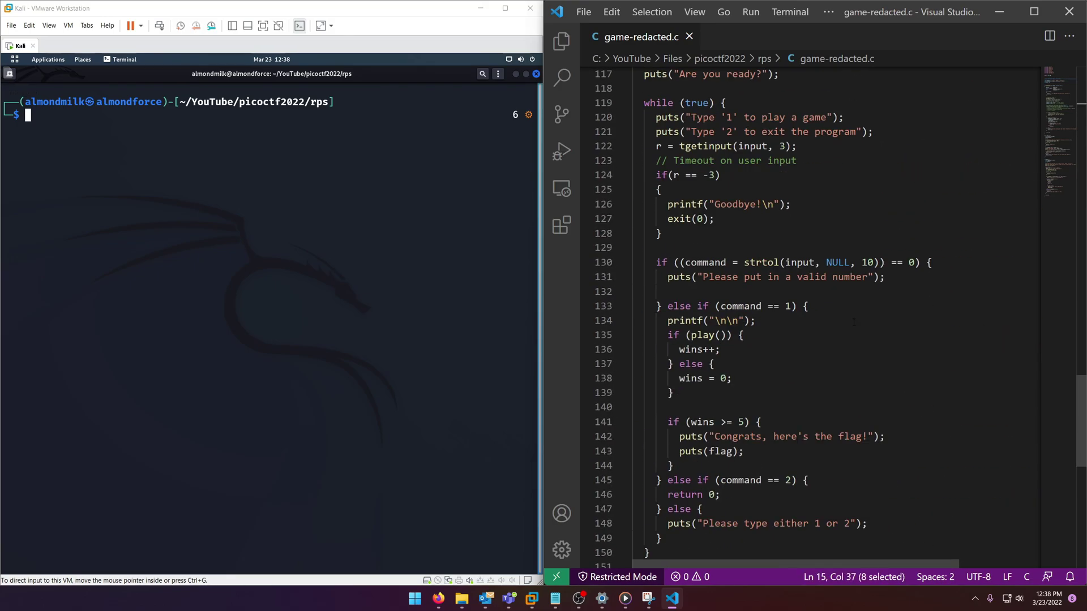
{"action": "scroll", "coordinate": [855, 323], "scroll_direction": "up", "scroll_amount": 4}
{"action": "scroll", "coordinate": [855, 323], "scroll_direction": "down", "scroll_amount": 2}
{"action": "left_click_drag", "start_coordinate": [692, 141], "coordinate": [737, 170]}
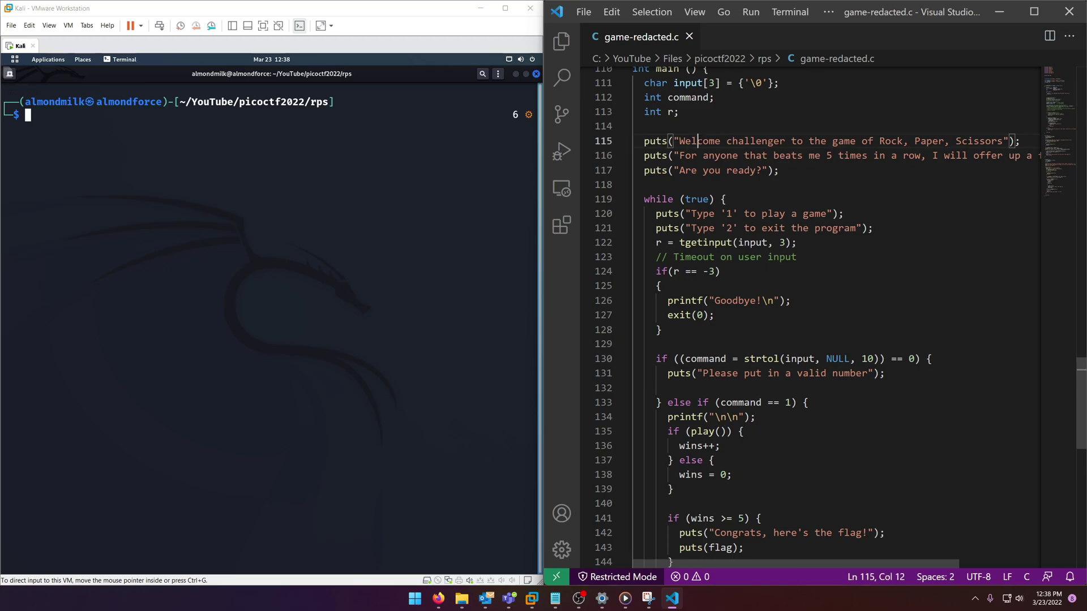
{"action": "left_click_drag", "start_coordinate": [701, 213], "coordinate": [786, 242]}
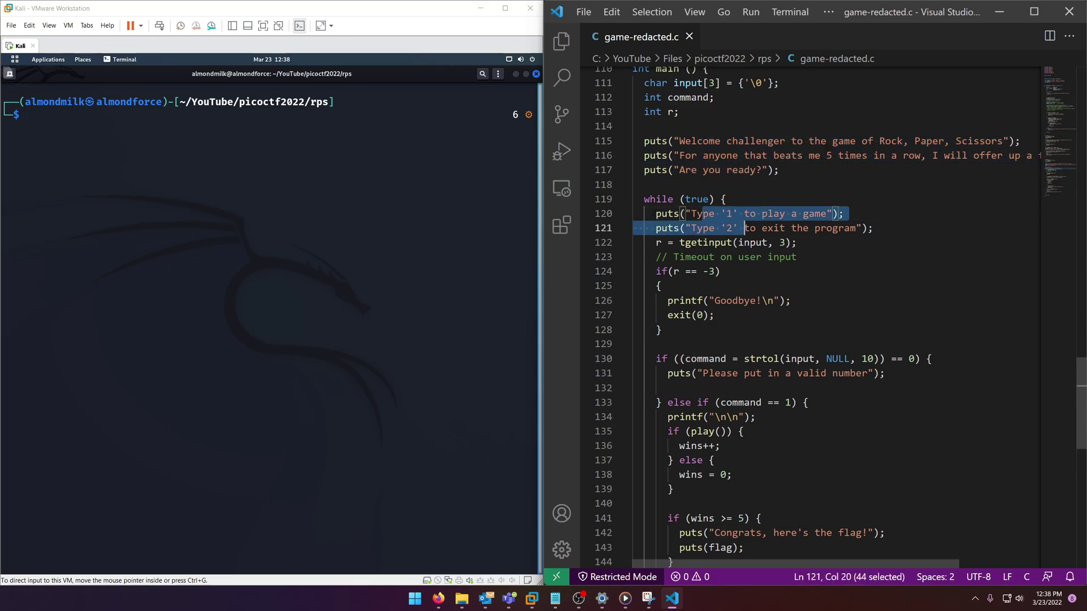
{"action": "scroll", "coordinate": [816, 315], "scroll_direction": "down", "scroll_amount": 3}
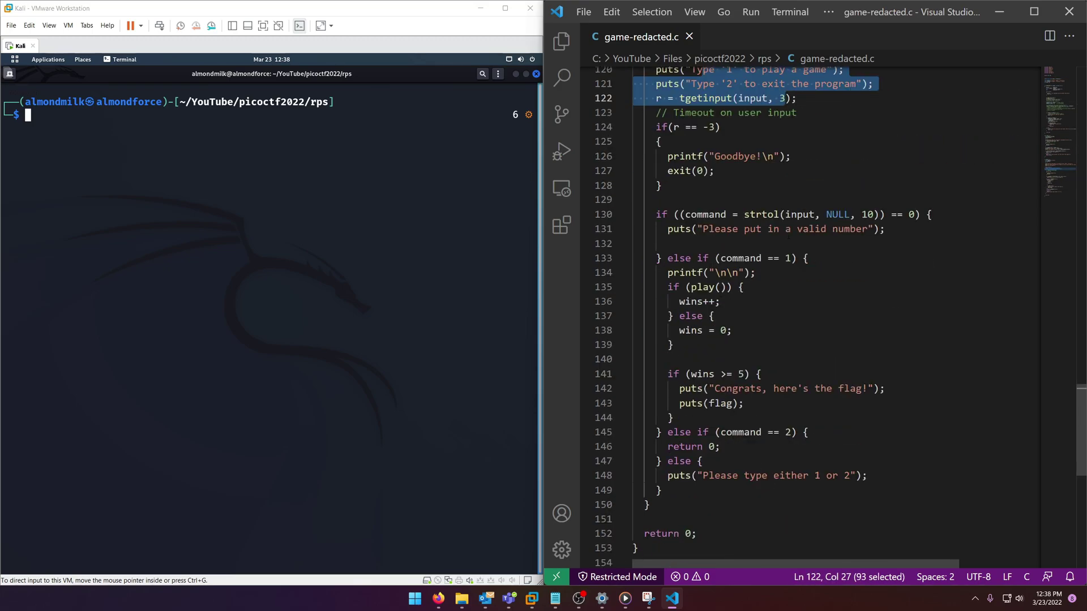
{"action": "left_click_drag", "start_coordinate": [691, 288], "coordinate": [729, 287]}
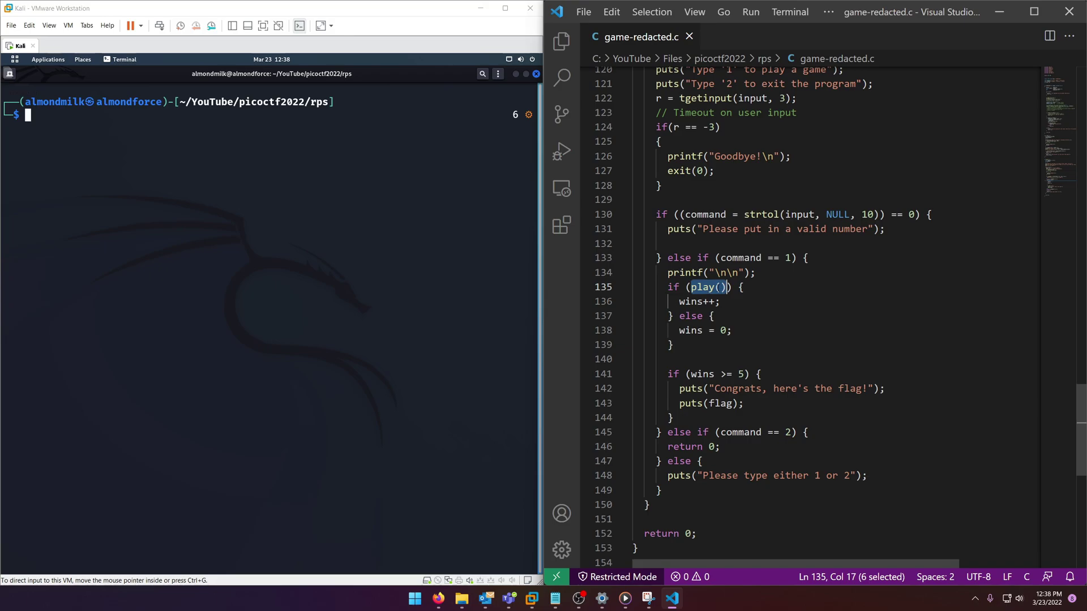
{"action": "mouse_move", "coordinate": [675, 301]}
{"action": "left_mouse_down"}
{"action": "mouse_move", "coordinate": [733, 303]}
{"action": "mouse_move", "coordinate": [729, 338]}
{"action": "left_mouse_up"}
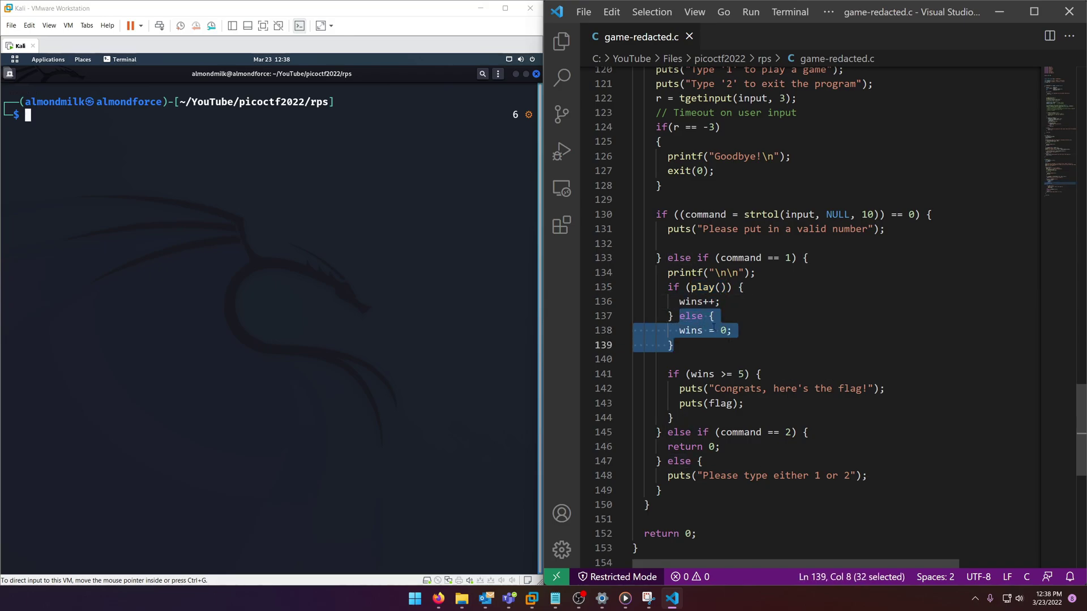
{"action": "left_click", "coordinate": [704, 301]}
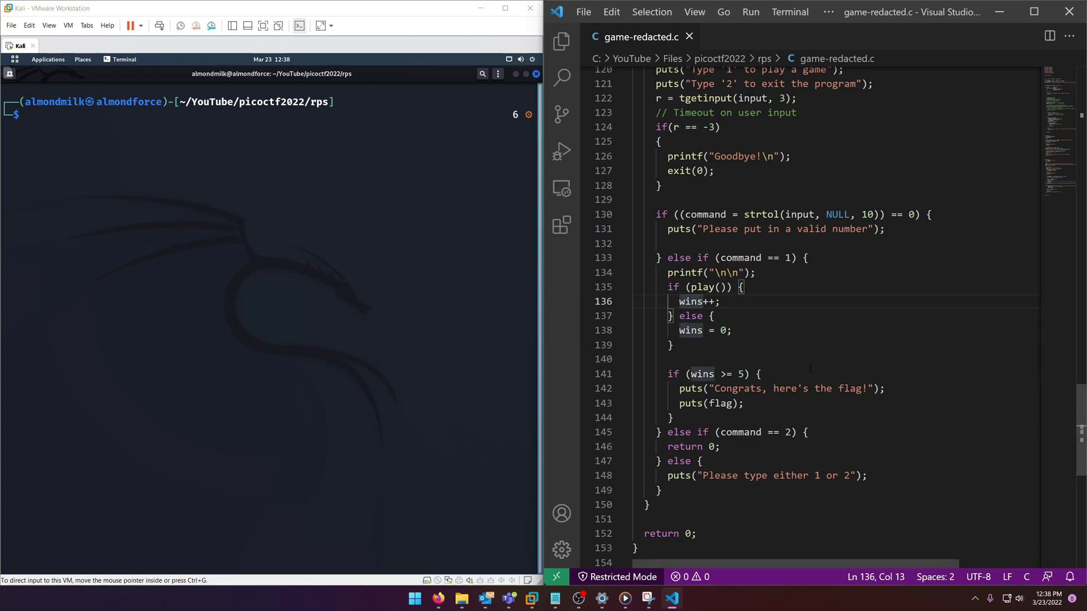
{"action": "scroll", "coordinate": [810, 369], "scroll_direction": "up", "scroll_amount": 5}
{"action": "scroll", "coordinate": [790, 371], "scroll_direction": "up", "scroll_amount": 2}
{"action": "scroll", "coordinate": [764, 371], "scroll_direction": "up", "scroll_amount": 3}
{"action": "scroll", "coordinate": [738, 372], "scroll_direction": "up", "scroll_amount": 4}
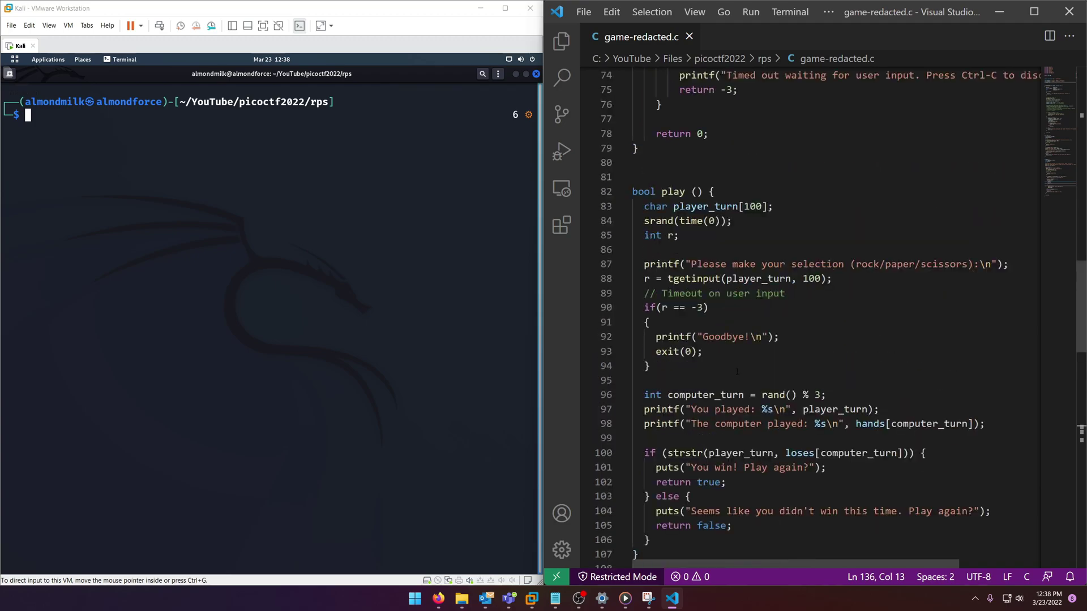
{"action": "left_click_drag", "start_coordinate": [643, 206], "coordinate": [720, 221]}
{"action": "left_click", "coordinate": [697, 221]}
{"action": "left_click", "coordinate": [680, 220]}
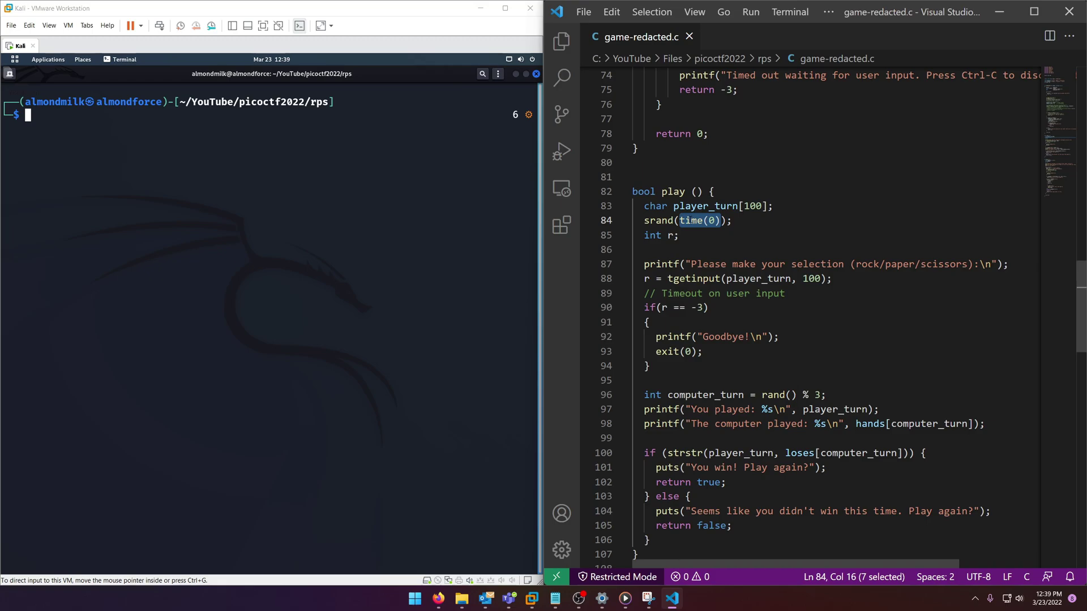
{"action": "left_click", "coordinate": [650, 222]}
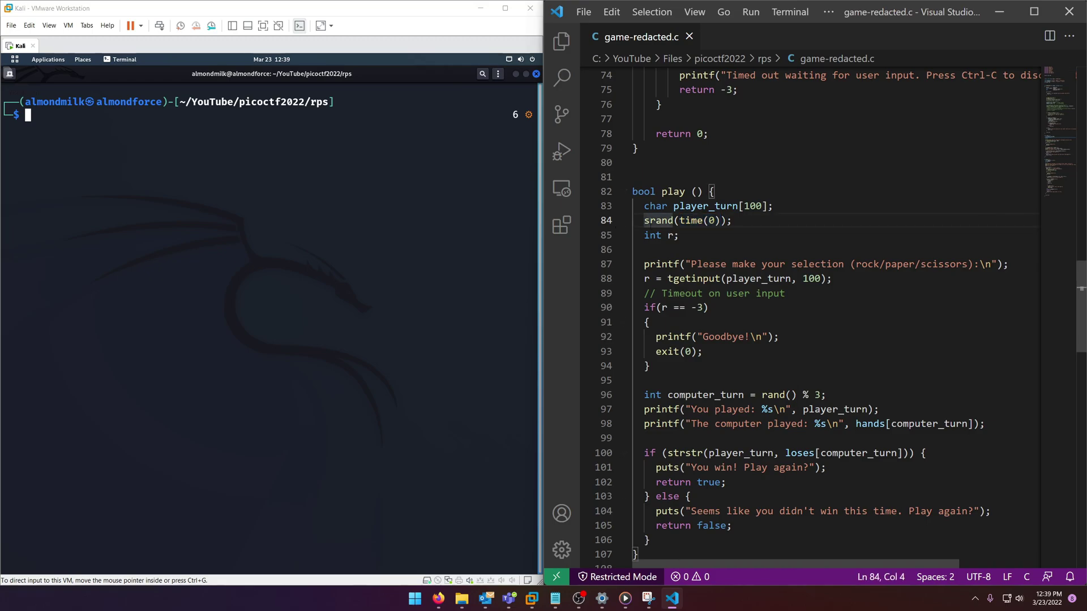
{"action": "mouse_move", "coordinate": [687, 265]}
{"action": "left_mouse_down"}
{"action": "mouse_move", "coordinate": [857, 319]}
{"action": "mouse_move", "coordinate": [738, 376]}
{"action": "left_mouse_up"}
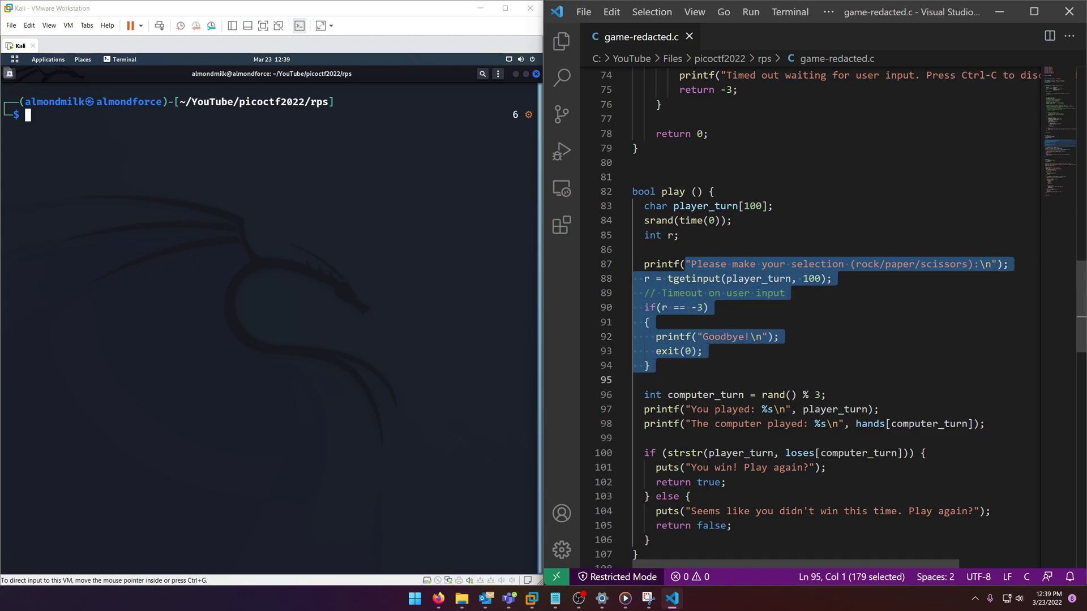
{"action": "left_click", "coordinate": [704, 409]}
{"action": "left_click_drag", "start_coordinate": [775, 265], "coordinate": [927, 287]}
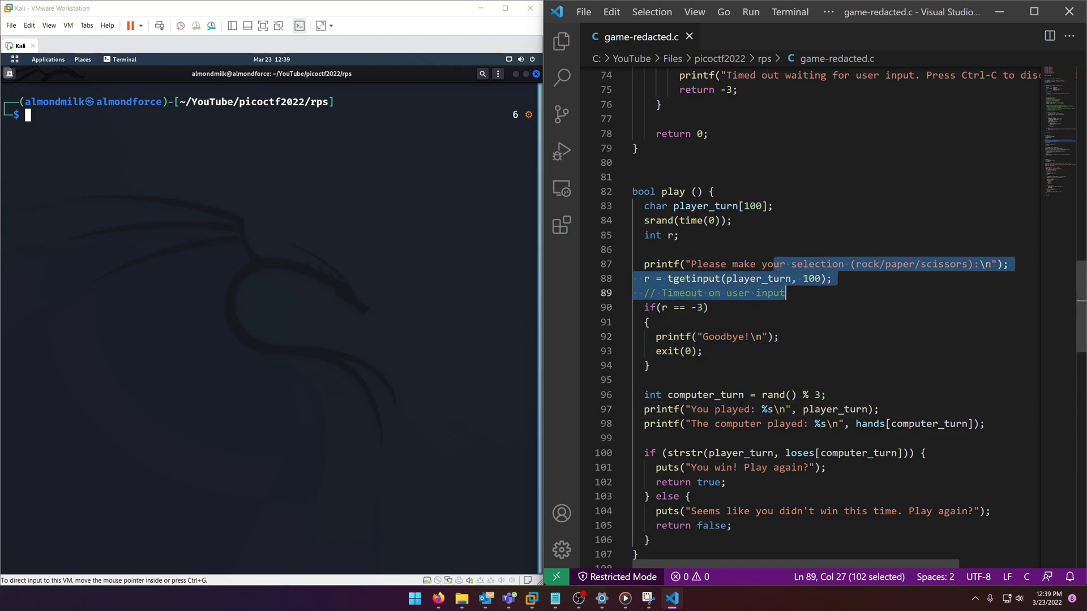
{"action": "left_click_drag", "start_coordinate": [745, 395], "coordinate": [799, 395]}
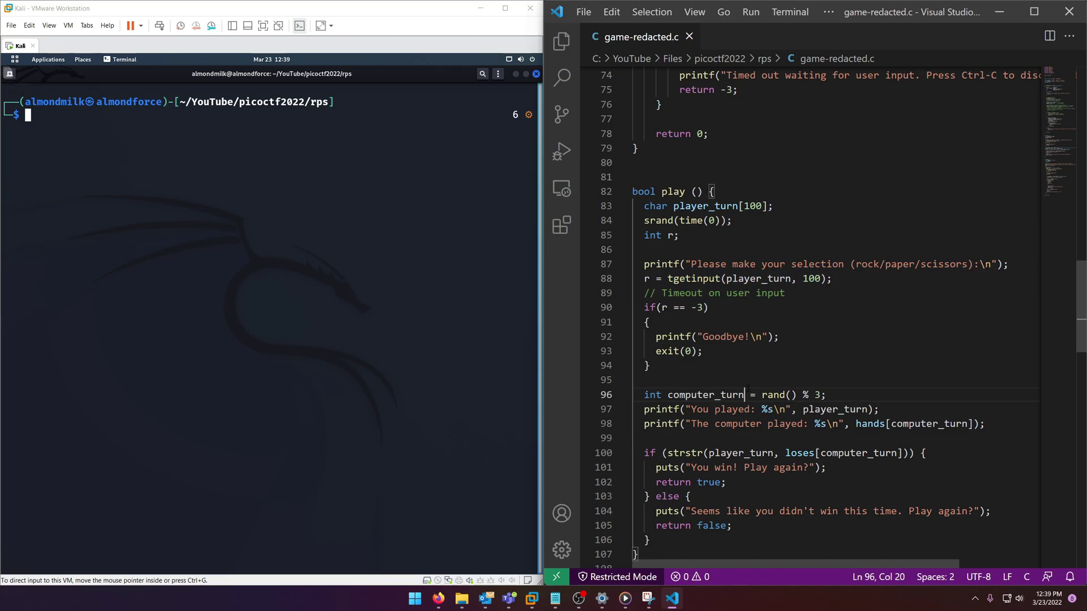
{"action": "left_click", "coordinate": [791, 395]}
{"action": "left_click_drag", "start_coordinate": [680, 221], "coordinate": [720, 220]}
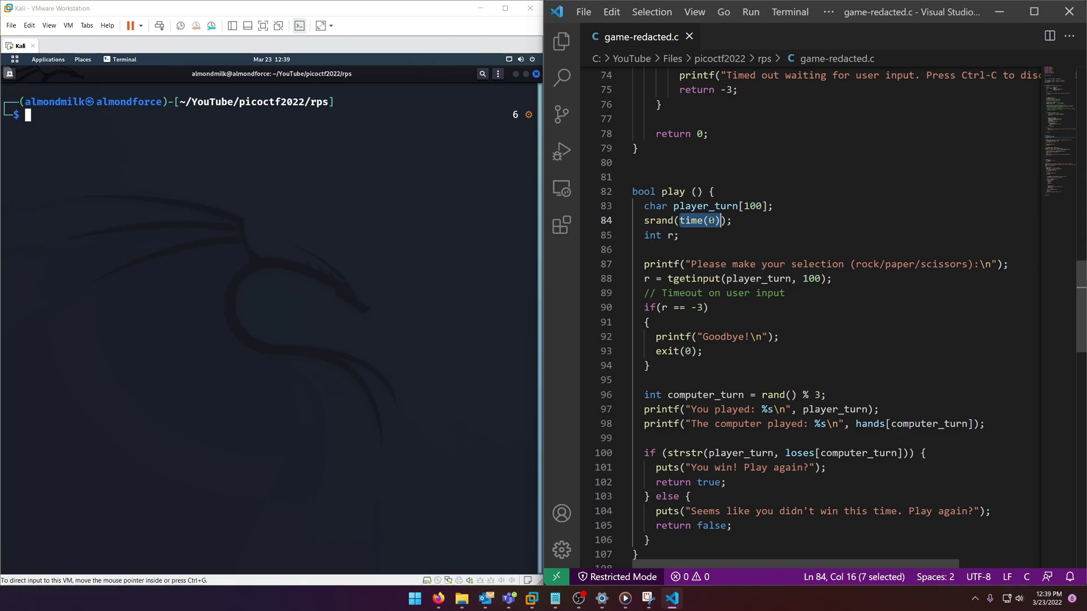
{"action": "left_click", "coordinate": [676, 264]}
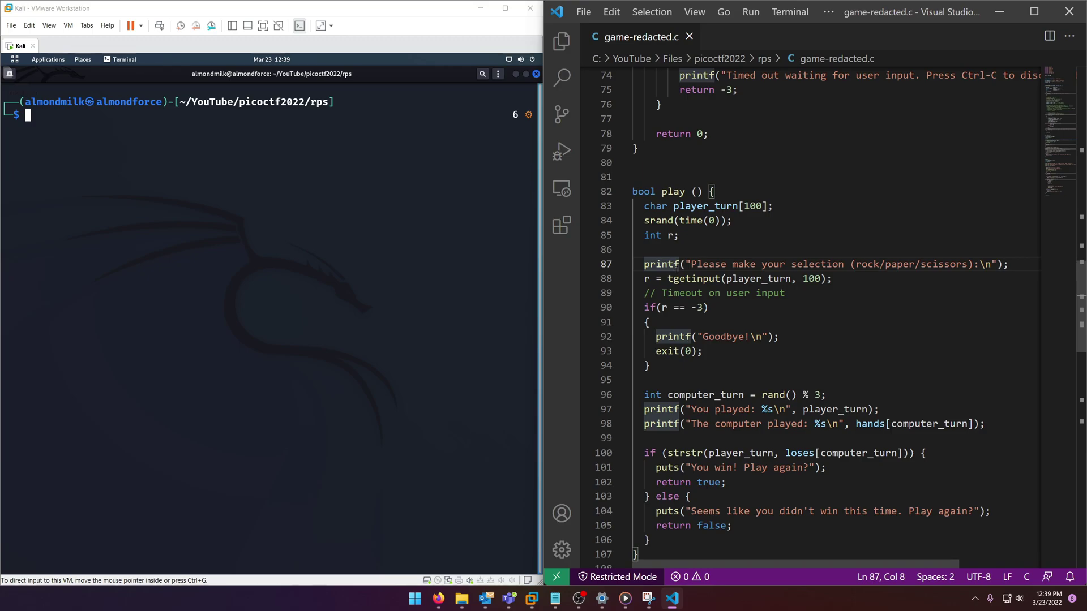
{"action": "left_click", "coordinate": [115, 197]}
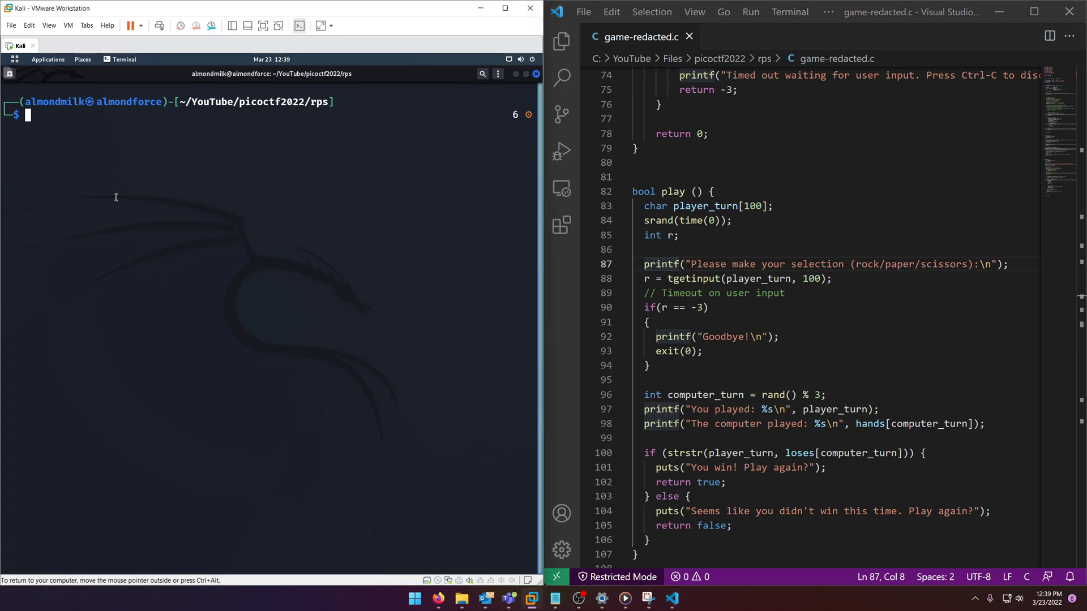
- Recall the earlier echo-to-nc command and replace its payload with 1\nrock\n1\npaper
{"action": "key", "text": "Up"}
{"action": "key", "text": "Home"}
{"action": "key", "text": "Right"}
{"action": "key", "text": "Right"}
{"action": "key", "text": "Right"}
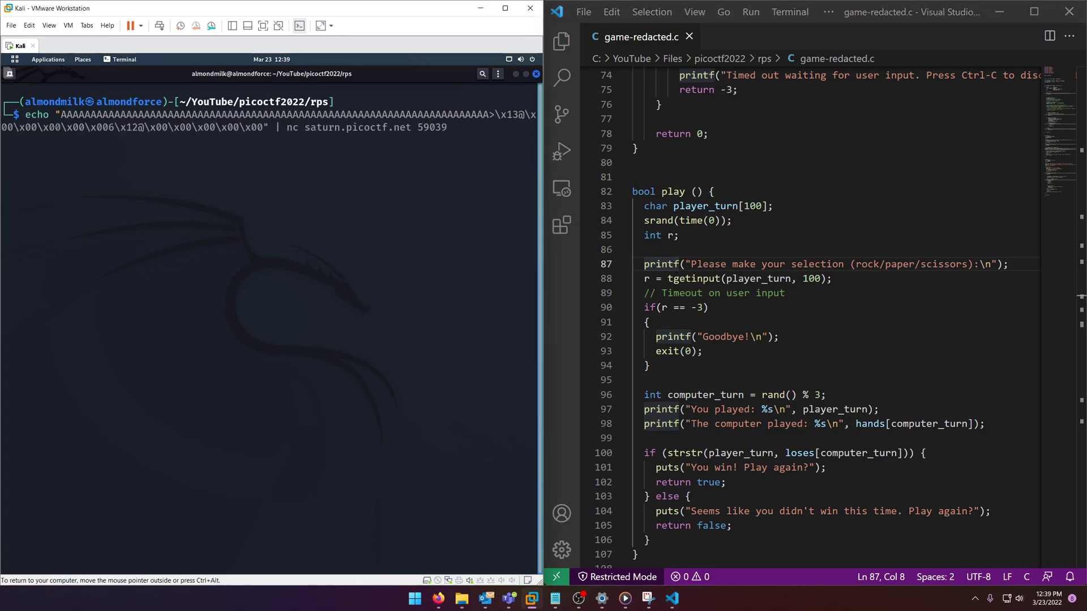
{"action": "key", "text": "ctrl+k"}
{"action": "type", "text": "1 "}
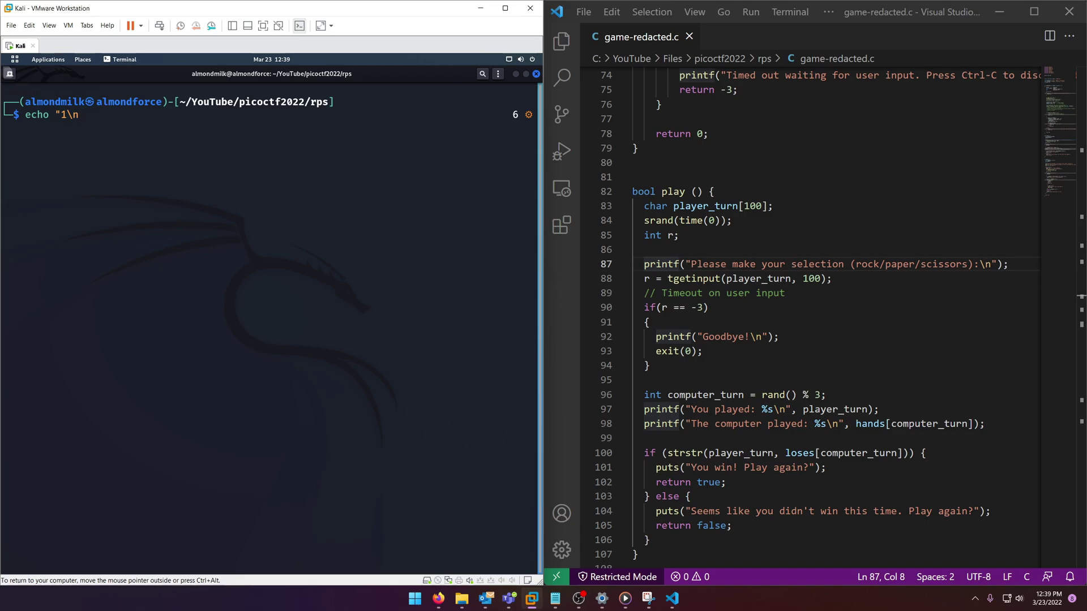
{"action": "type", "text": "rock\\n"}
{"action": "type", "text": "1\\n"}
{"action": "type", "text": "paper\" "}
{"action": "type", "text": "| nc"}
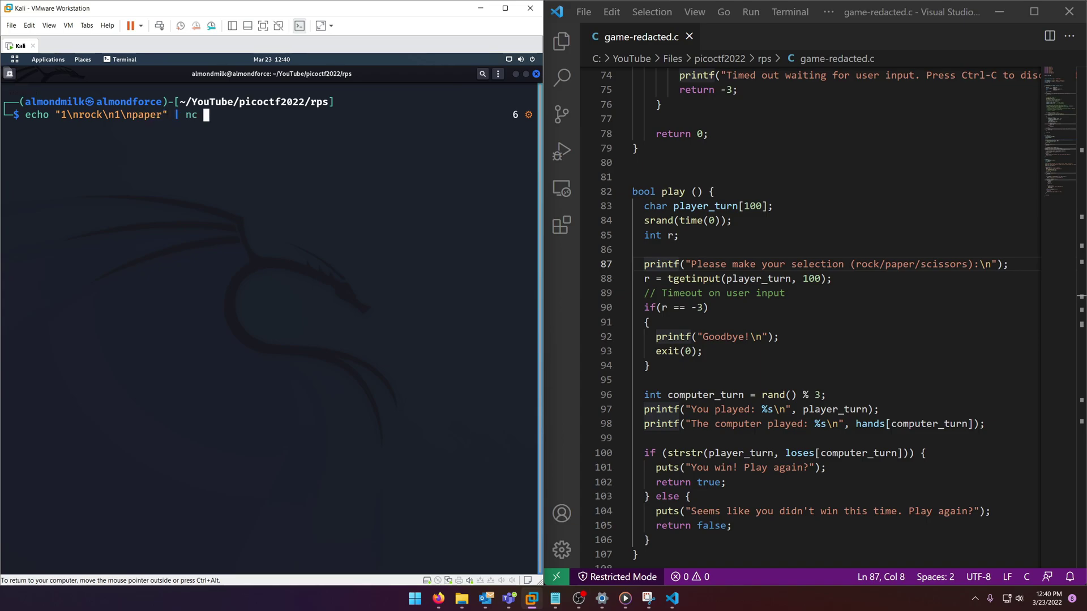
- Append the copied saturn.picoctf.net 51420 address, remove the duplicate nc, and run it
{"action": "left_click", "coordinate": [438, 598]}
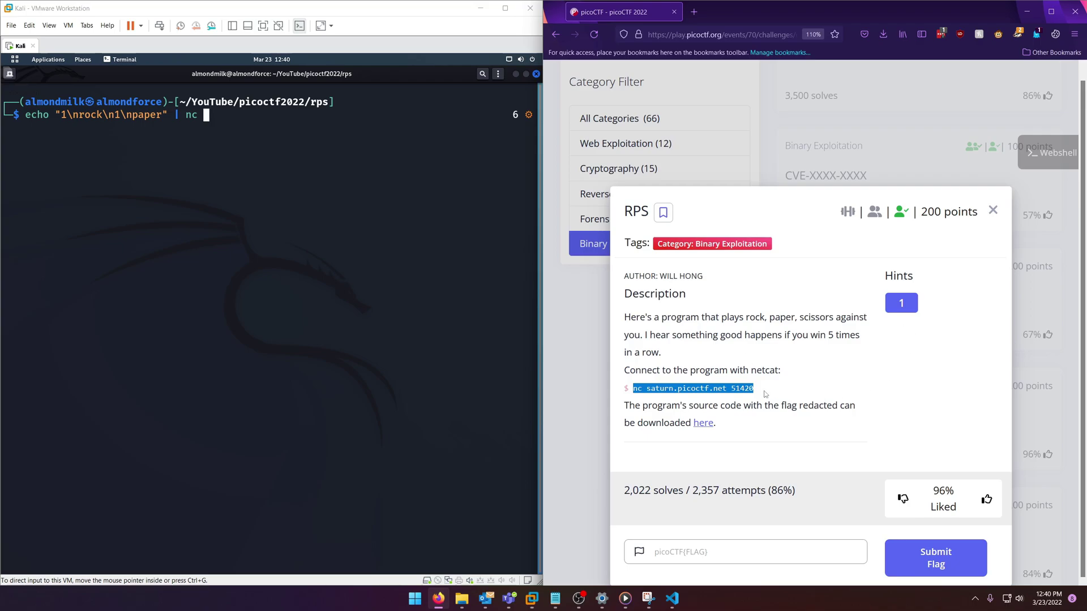
{"action": "right_click", "coordinate": [728, 389]}
{"action": "left_click", "coordinate": [742, 399]}
{"action": "left_click", "coordinate": [283, 167]}
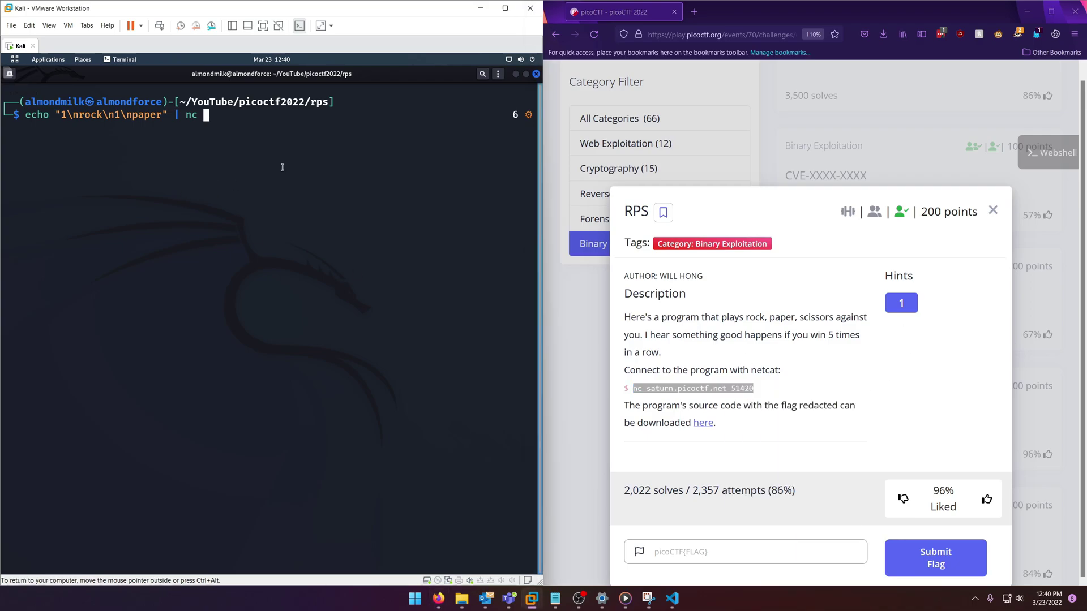
{"action": "key", "text": "ctrl+shift+v"}
{"action": "key", "text": "Left"}
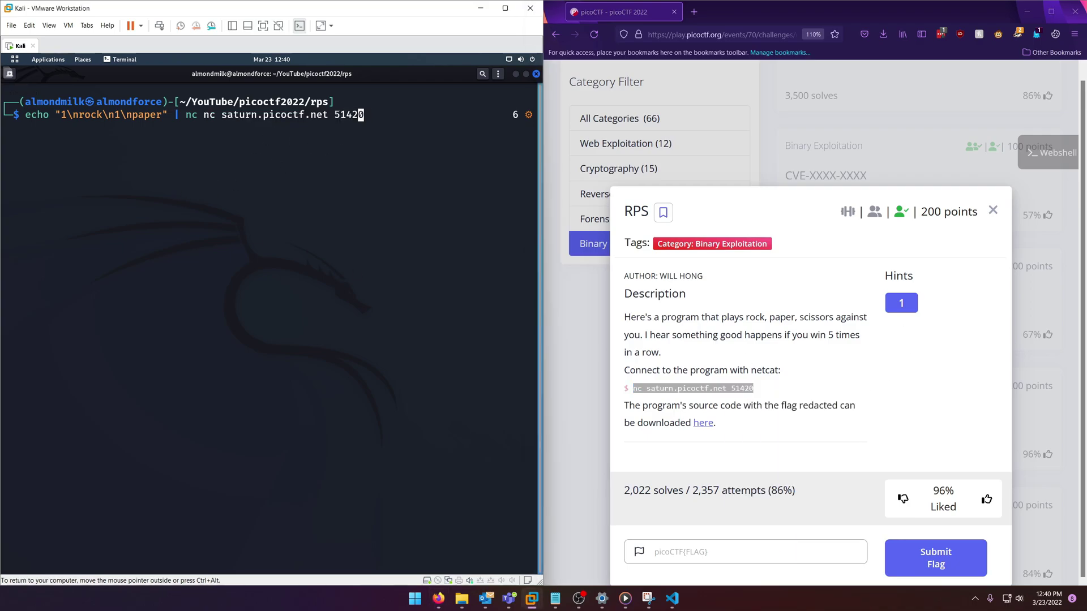
{"action": "key", "text": "Left"}
{"action": "key", "text": "Left"}
{"action": "key", "text": "Left"}
{"action": "key", "text": "Left"}
{"action": "key", "text": "Left"}
{"action": "key", "text": "Left"}
{"action": "key", "text": "Left"}
{"action": "key", "text": "BackSpace"}
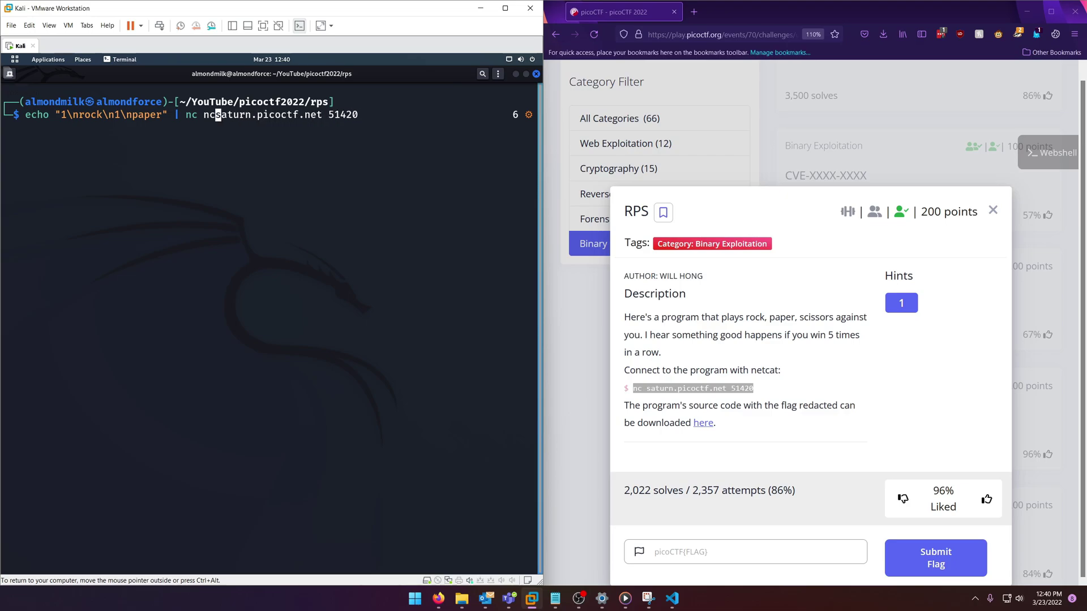
{"action": "key", "text": "BackSpace"}
{"action": "key", "text": "BackSpace"}
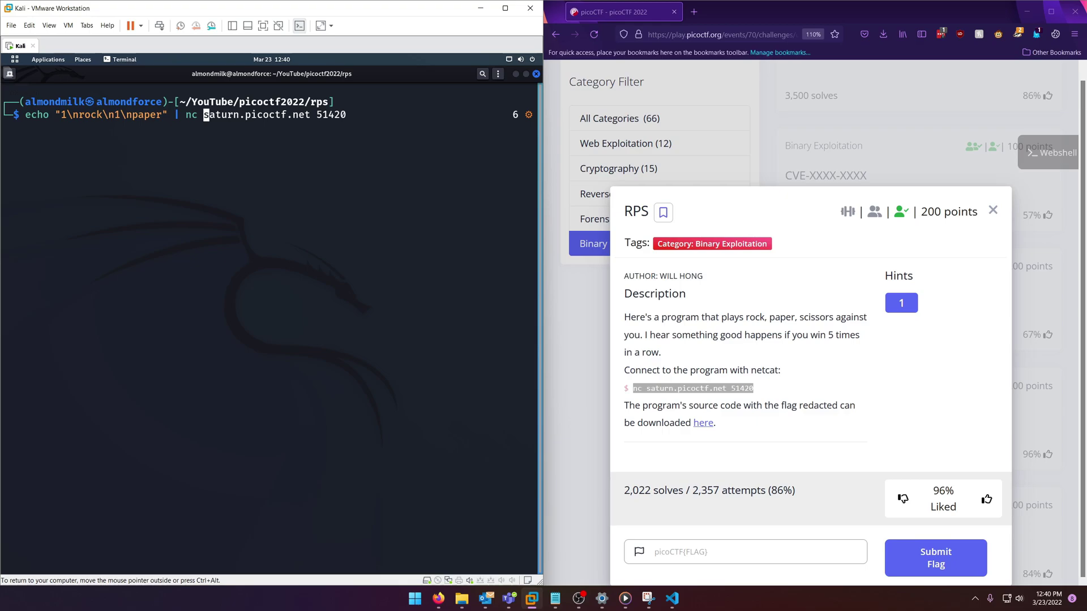
{"action": "key", "text": "Return"}
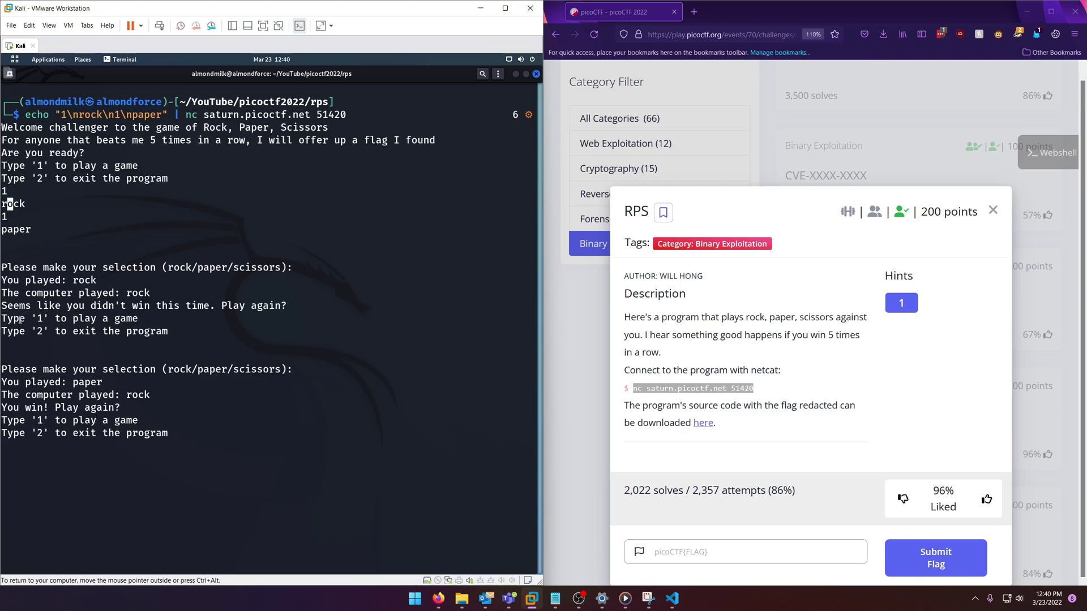
- Highlight the piped plays, the rock tie and the winning paper round in the output
{"action": "left_click_drag", "start_coordinate": [32, 304], "coordinate": [64, 289]}
{"action": "left_click", "coordinate": [15, 214]}
{"action": "left_click_drag", "start_coordinate": [2, 192], "coordinate": [32, 230]}
{"action": "left_click", "coordinate": [24, 276]}
{"action": "left_click_drag", "start_coordinate": [73, 280], "coordinate": [129, 287]}
{"action": "left_click_drag", "start_coordinate": [71, 379], "coordinate": [75, 393]}
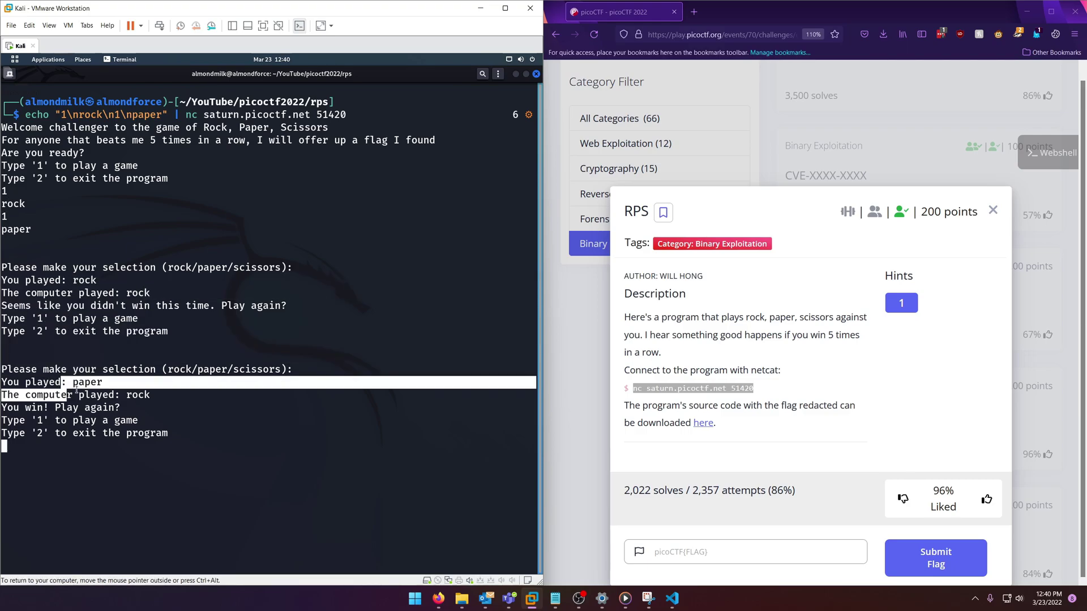
{"action": "left_click", "coordinate": [75, 393]}
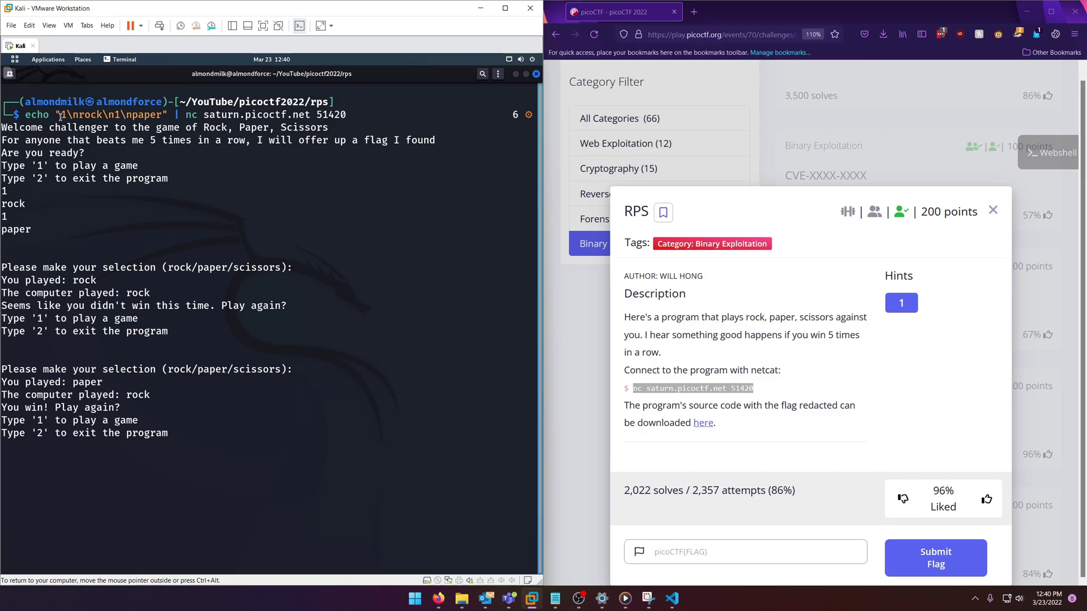
{"action": "left_click_drag", "start_coordinate": [60, 114], "coordinate": [183, 128]}
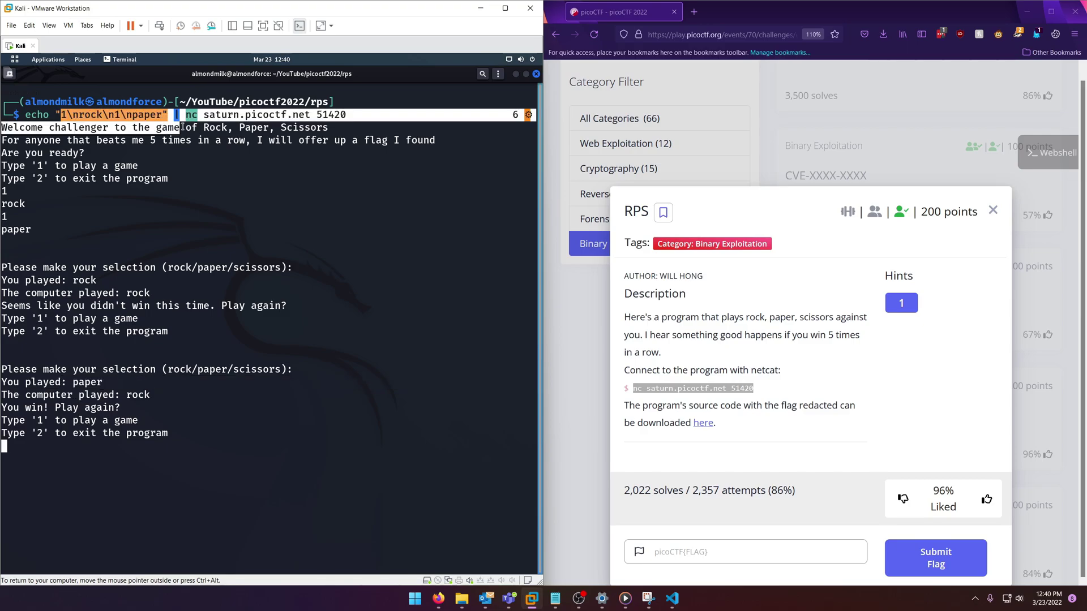
- Stop netcat, clear the terminal and type the gedit rps.c command
{"action": "key", "text": "ctrl+c"}
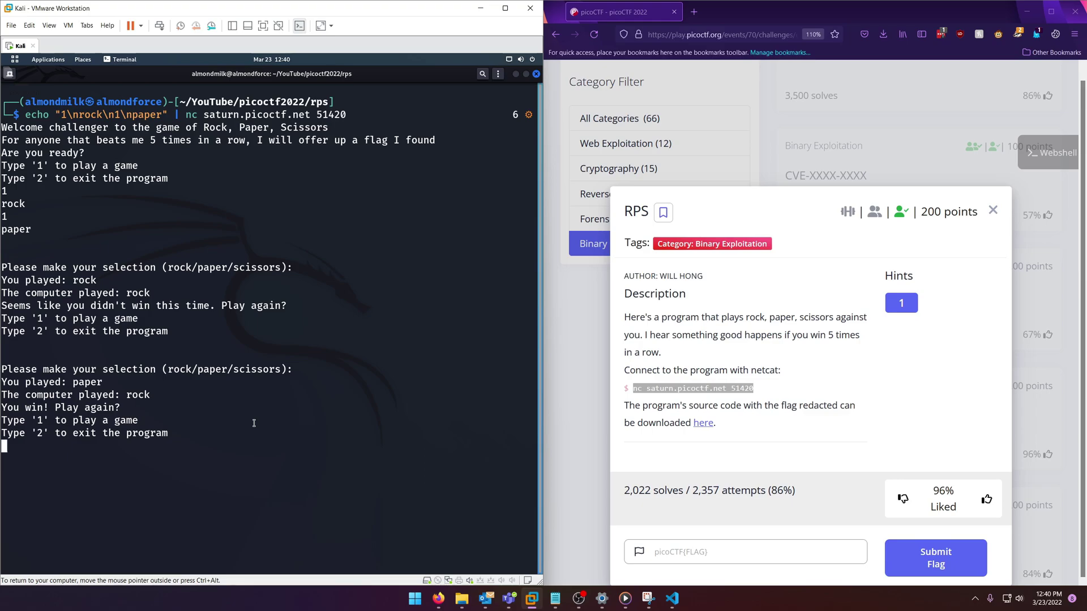
{"action": "type", "text": "clear"}
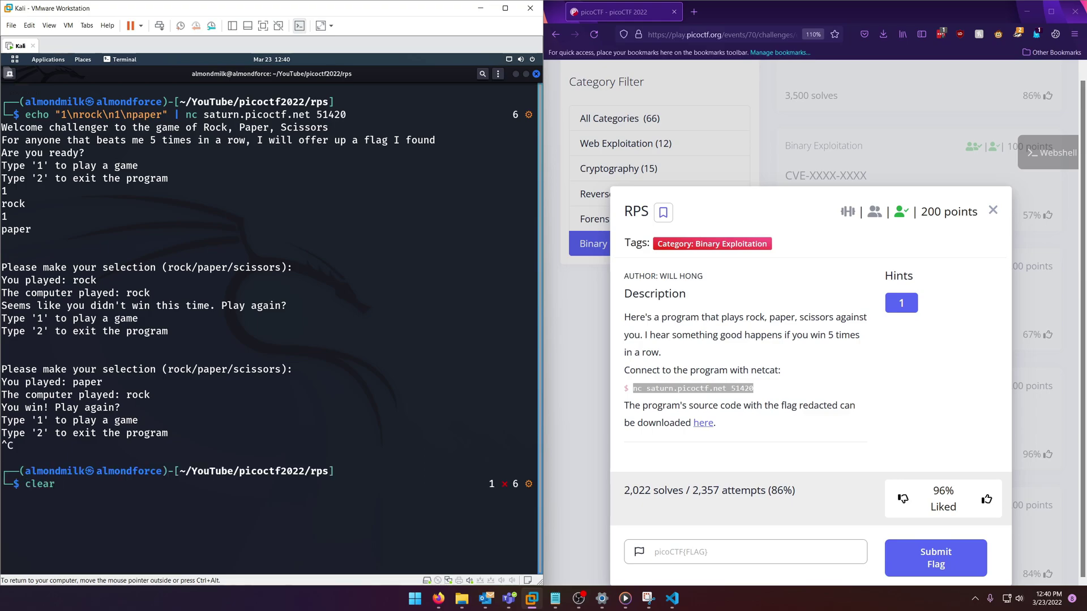
{"action": "key", "text": "Return"}
{"action": "key", "text": "alt+Tab"}
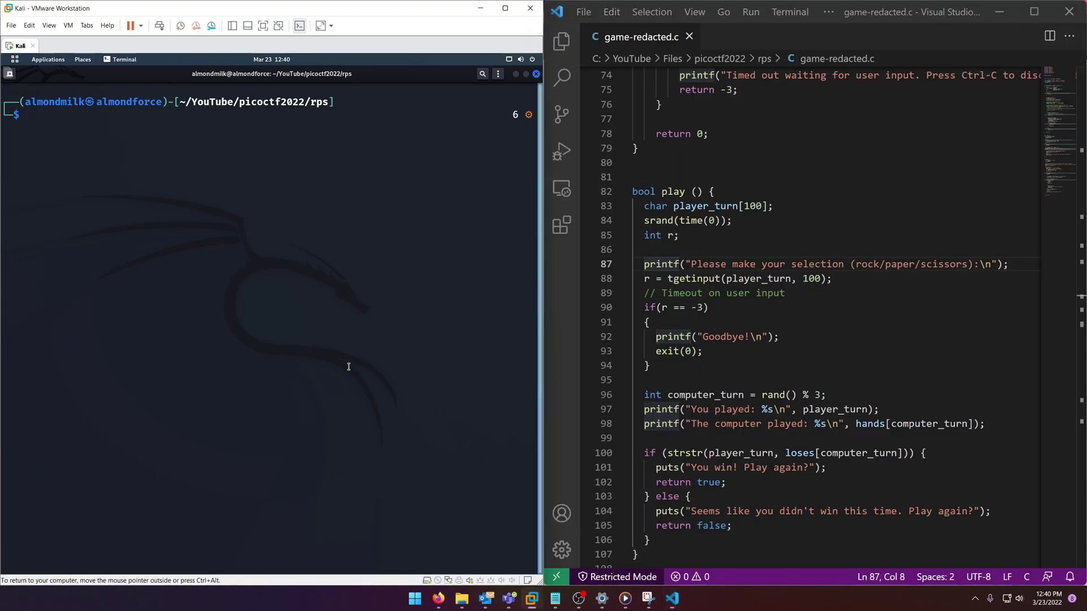
{"action": "type", "text": "gedit rps"}
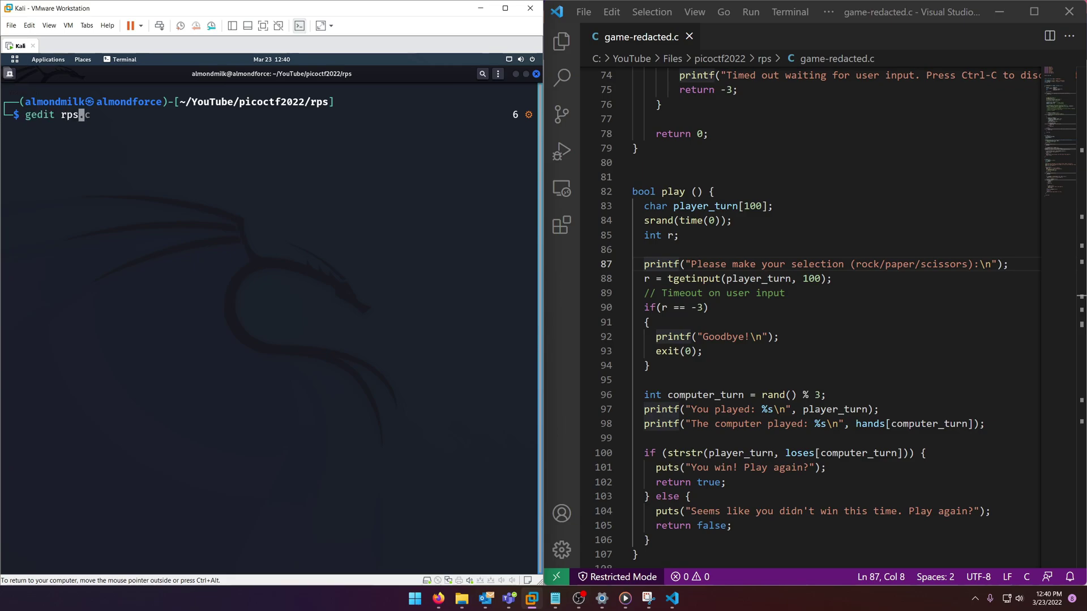
{"action": "type", "text": ".c"}
- Launch gedit and copy the stdio, stdlib and time includes from the original source
{"action": "key", "text": "Return"}
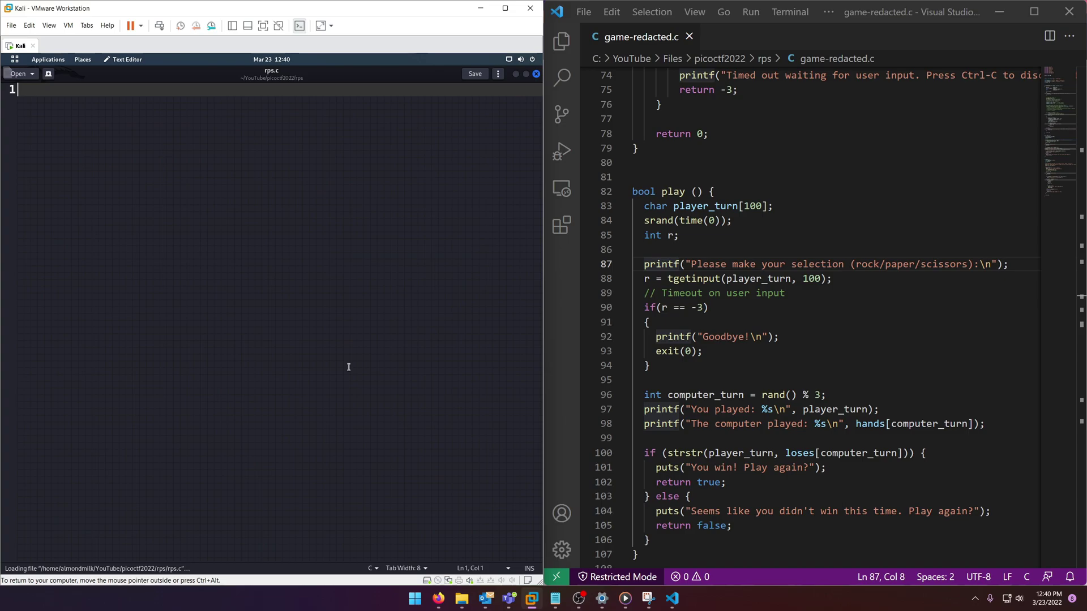
{"action": "scroll", "coordinate": [808, 314], "scroll_direction": "up", "scroll_amount": 15}
{"action": "scroll", "coordinate": [807, 315], "scroll_direction": "up", "scroll_amount": 7}
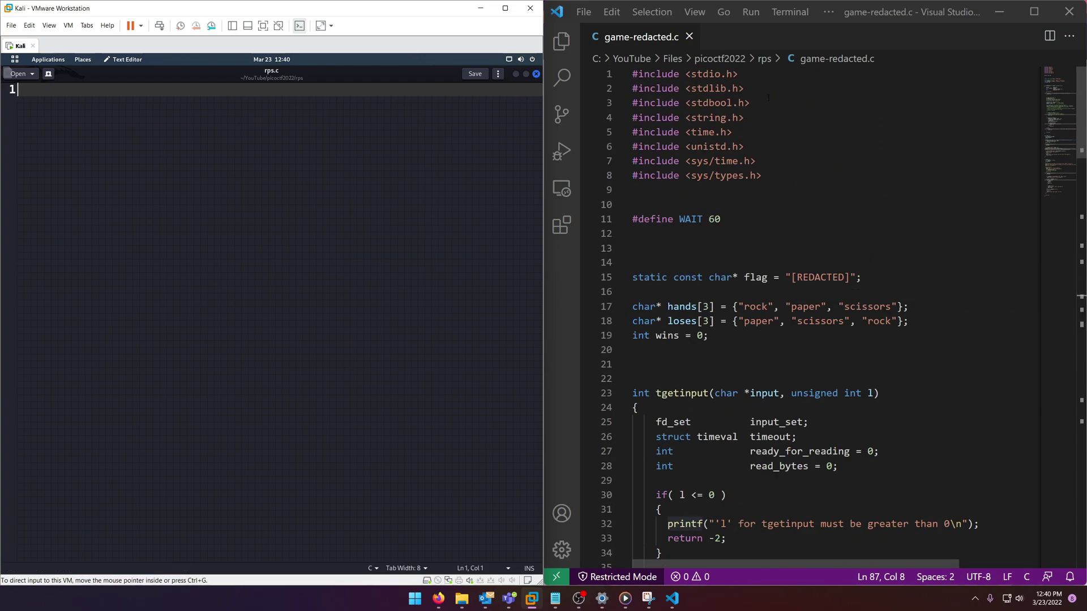
{"action": "left_click_drag", "start_coordinate": [632, 74], "coordinate": [744, 89]}
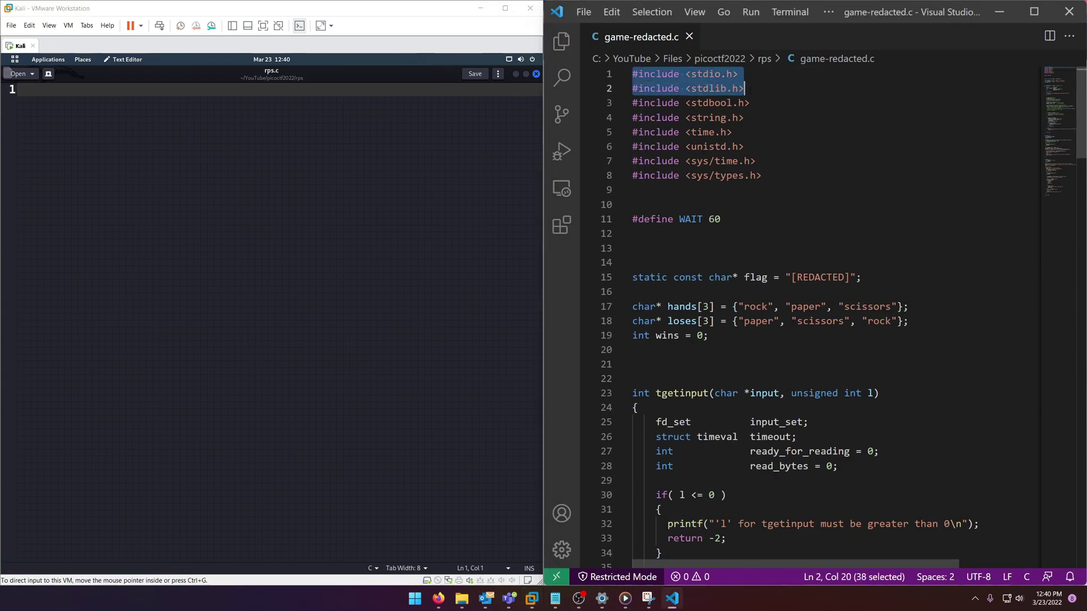
{"action": "left_click", "coordinate": [73, 188]}
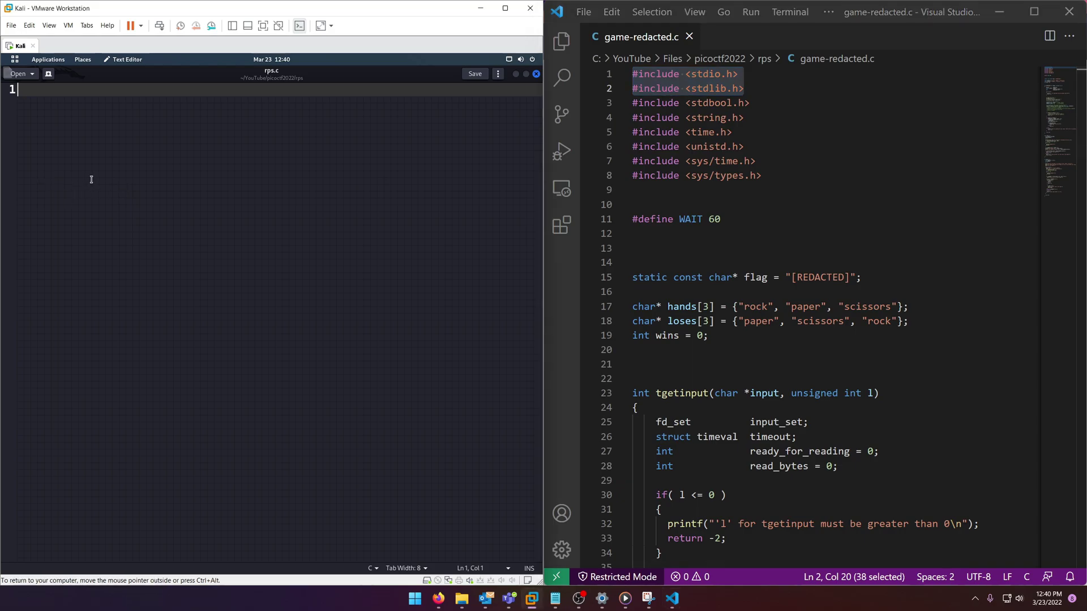
{"action": "key", "text": "ctrl+v"}
{"action": "left_click_drag", "start_coordinate": [733, 132], "coordinate": [633, 132]}
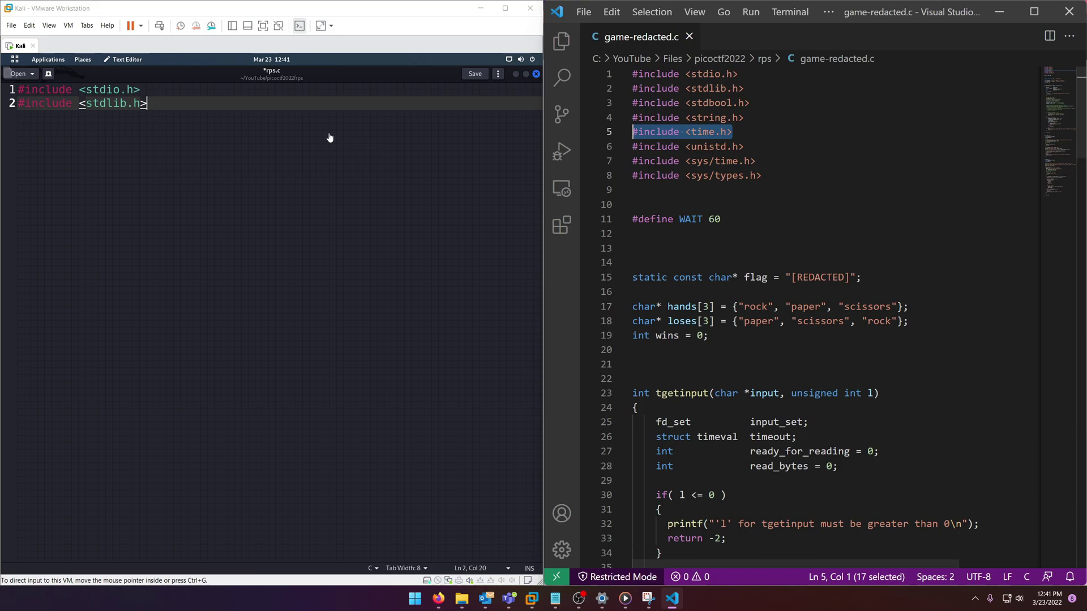
{"action": "left_click", "coordinate": [178, 164]}
{"action": "key", "text": "Return"}
{"action": "key", "text": "ctrl+v"}
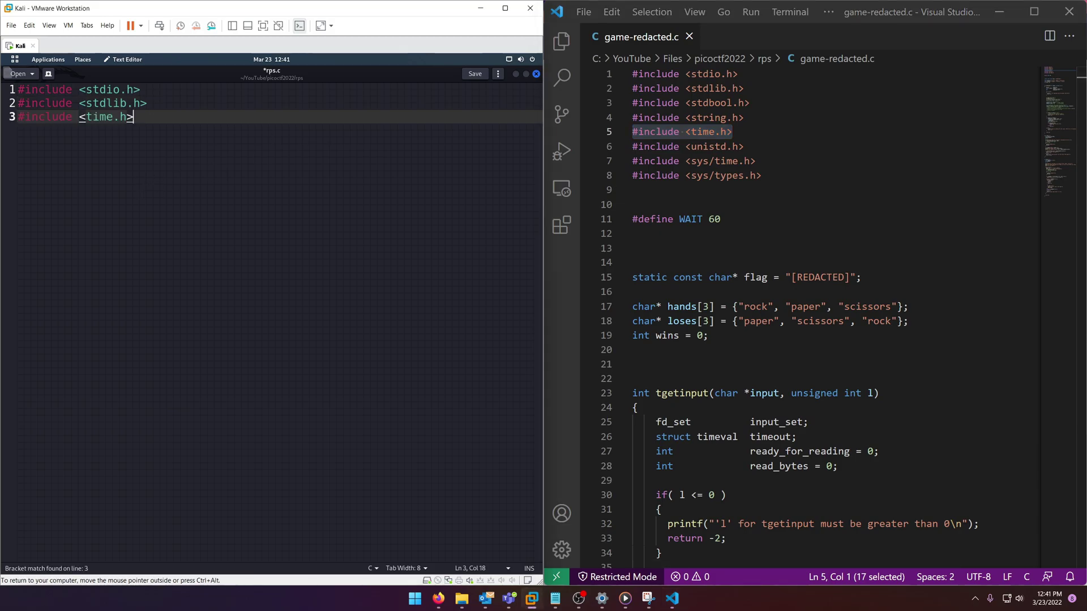
{"action": "key", "text": "Return"}
{"action": "key", "text": "Return"}
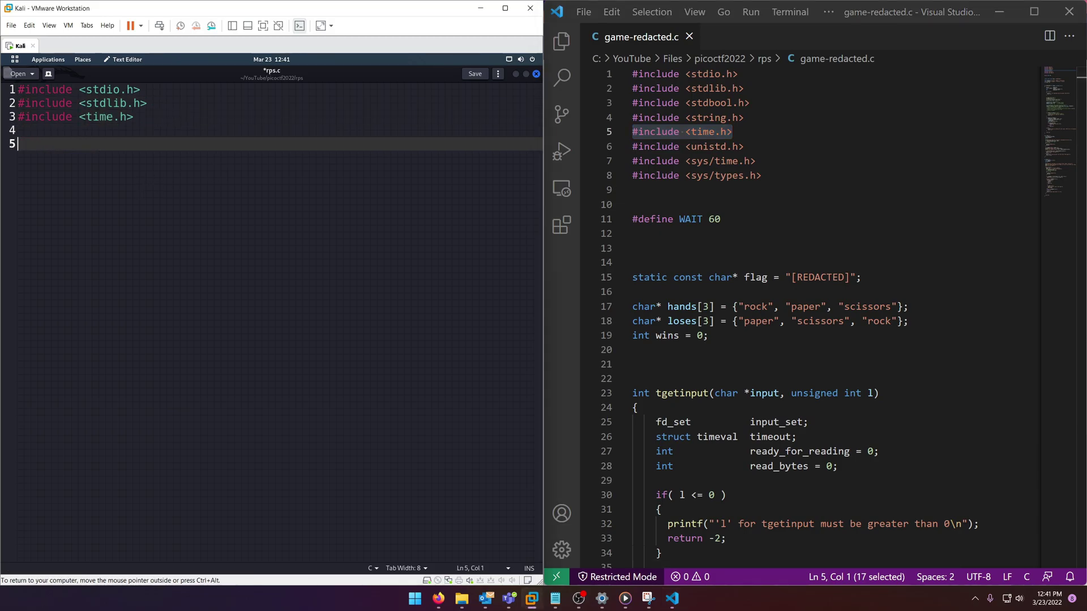
{"action": "type", "text": "int "}
{"action": "type", "text": "main()"}
- Write int main() with an indented body that returns 0
{"action": "key", "text": "Return"}
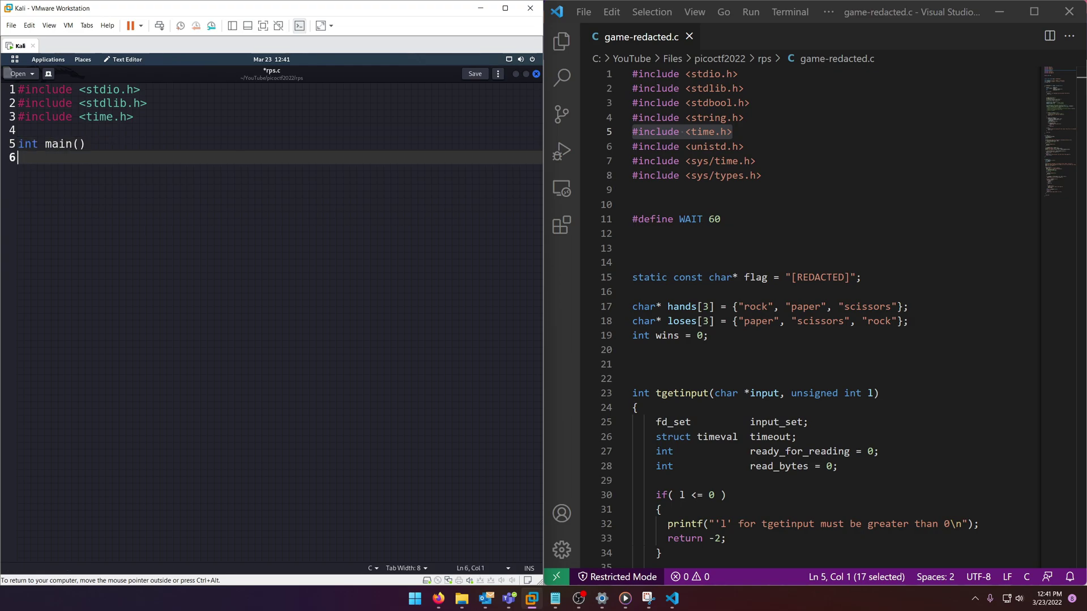
{"action": "type", "text": "{"}
{"action": "key", "text": "Return"}
{"action": "type", "text": "}"}
{"action": "key", "text": "Left"}
{"action": "key", "text": "Return"}
{"action": "key", "text": "Up"}
{"action": "key", "text": "Tab"}
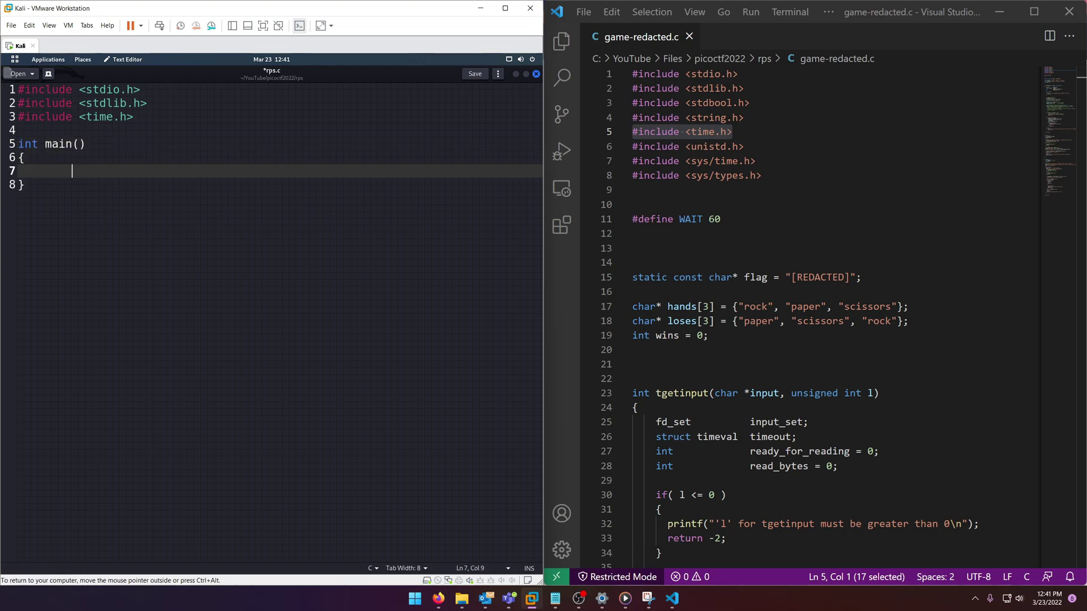
{"action": "type", "text": "return 0;"}
{"action": "scroll", "coordinate": [811, 314], "scroll_direction": "down", "scroll_amount": 6}
{"action": "scroll", "coordinate": [812, 315], "scroll_direction": "down", "scroll_amount": 12}
{"action": "scroll", "coordinate": [811, 314], "scroll_direction": "up", "scroll_amount": 2}
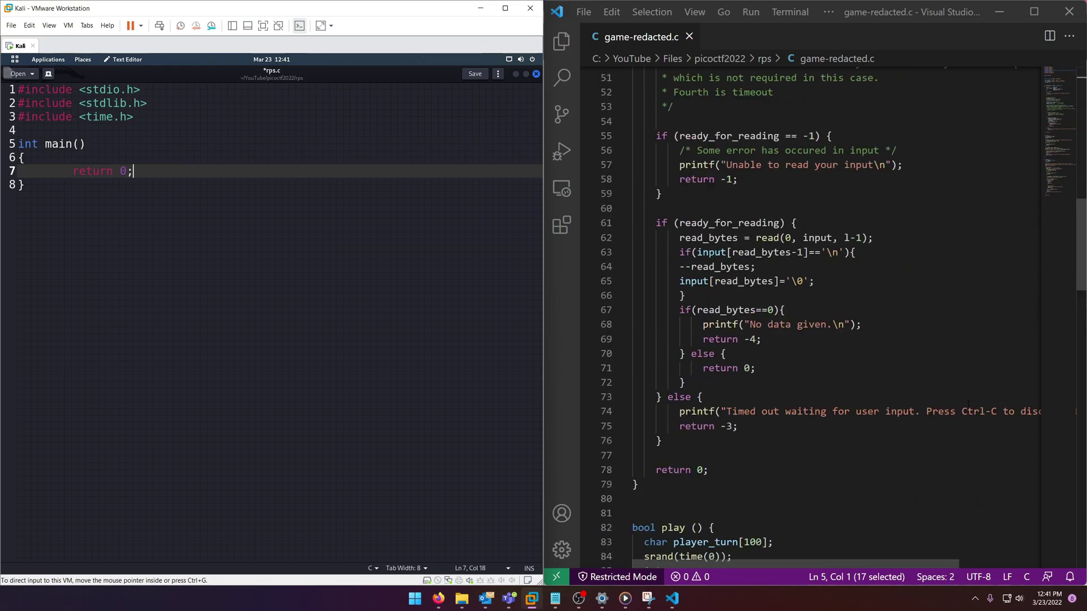
{"action": "scroll", "coordinate": [812, 315], "scroll_direction": "up", "scroll_amount": 10}
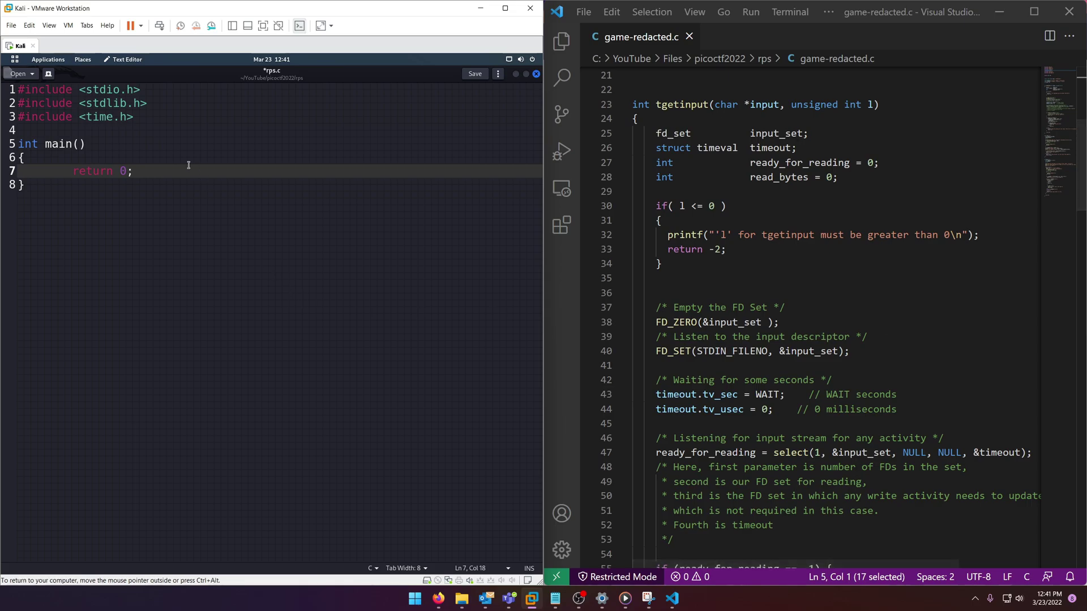
- Declare int i on a new line inside main above return 0
{"action": "left_click", "coordinate": [171, 152]}
{"action": "key", "text": "Return"}
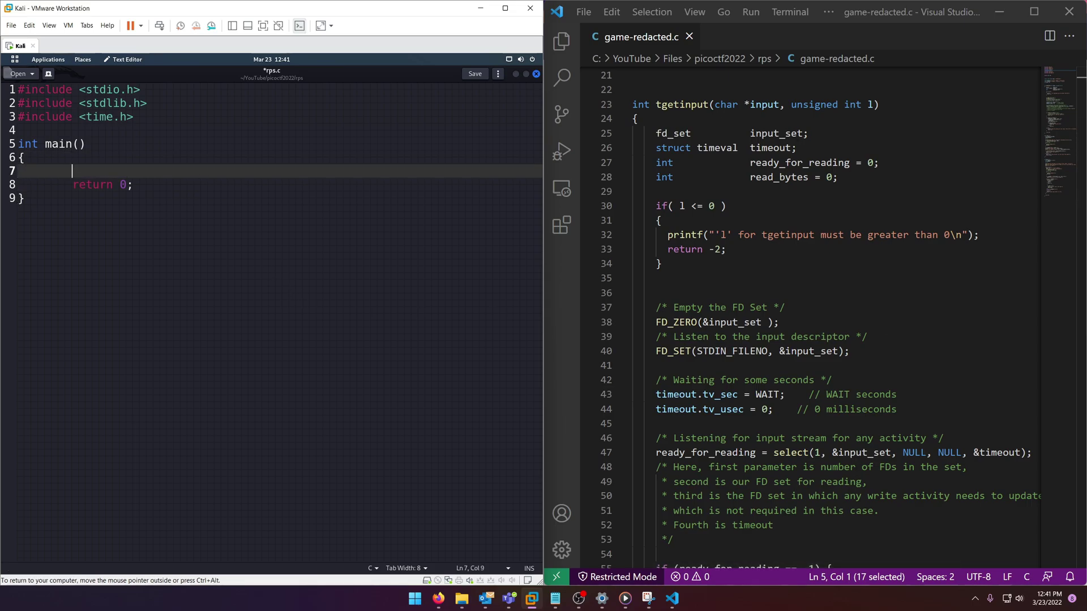
{"action": "scroll", "coordinate": [574, 386], "scroll_direction": "down", "scroll_amount": 1}
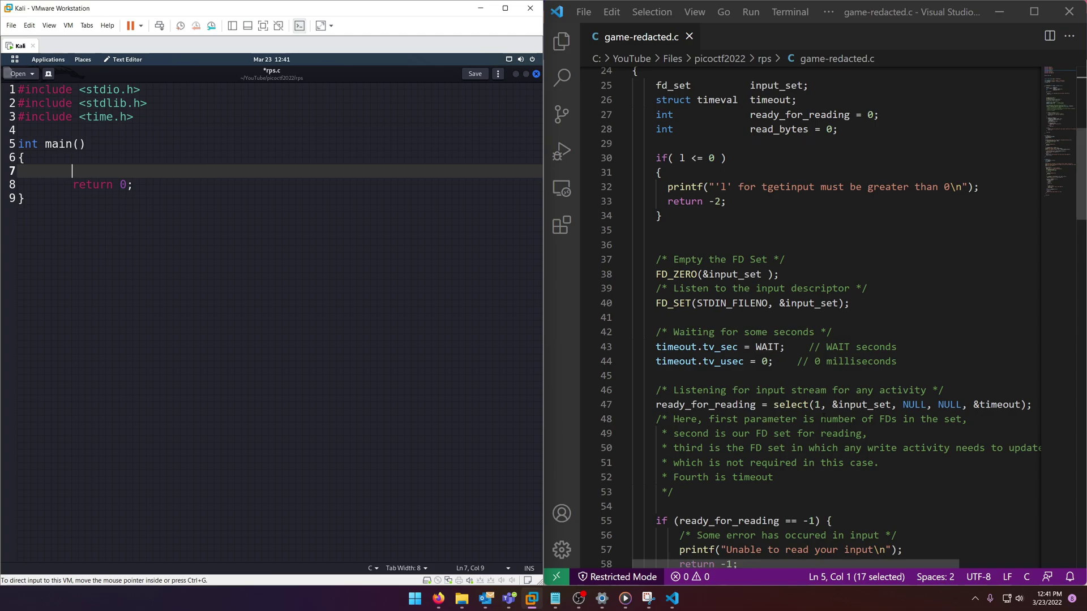
{"action": "key", "text": "Down"}
{"action": "key", "text": "Up"}
{"action": "key", "text": "Up"}
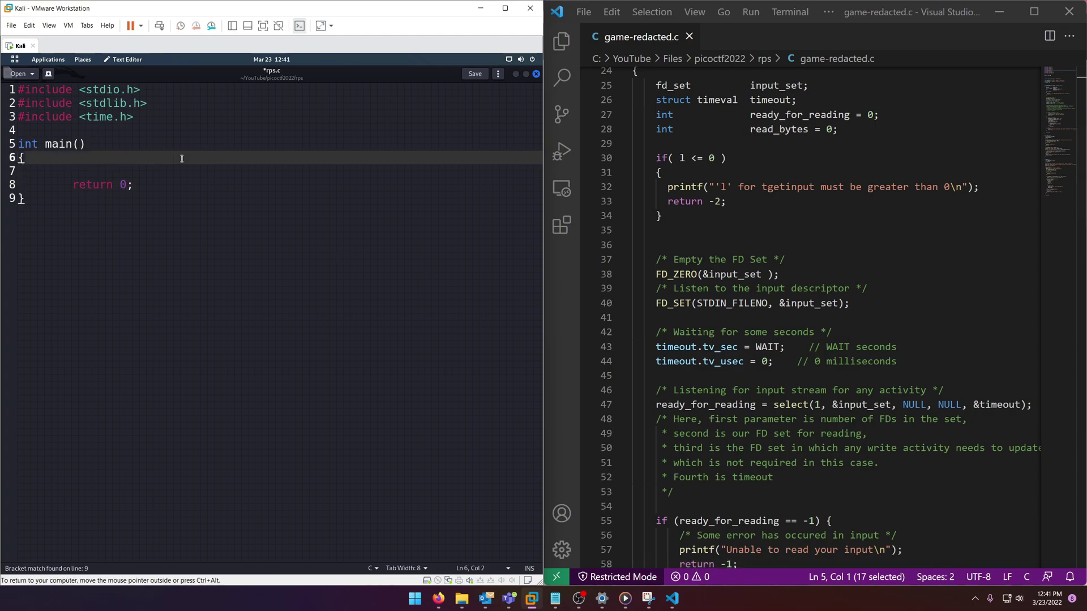
{"action": "left_click", "coordinate": [179, 170]}
{"action": "type", "text": "int"}
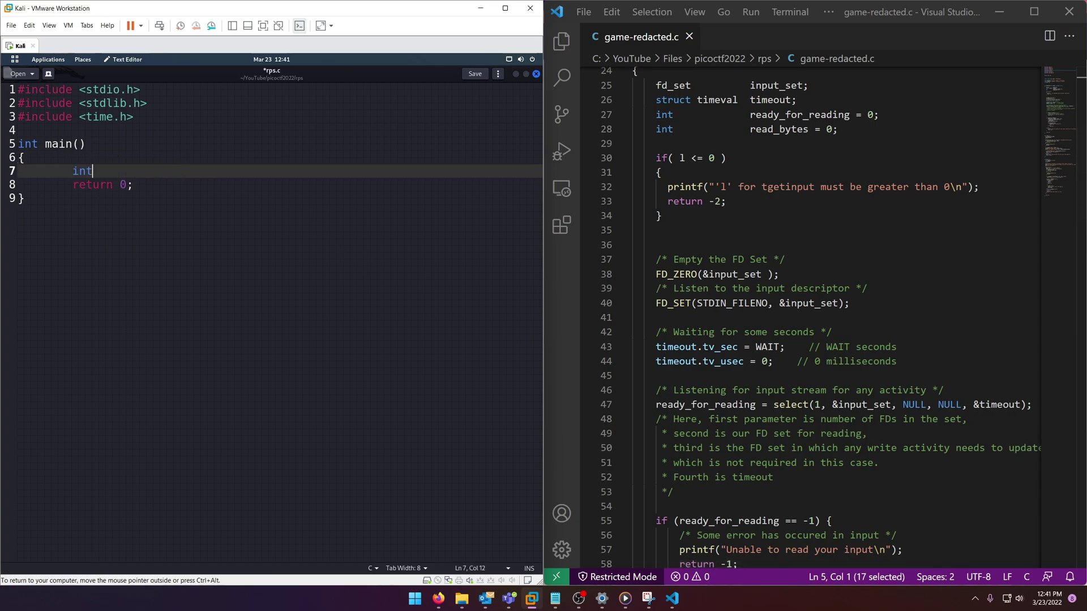
{"action": "type", "text": " 0;"}
- Write a for loop that runs five times, fixing the declaration and less-than typos
{"action": "key", "text": "Return"}
{"action": "type", "text": "for ("}
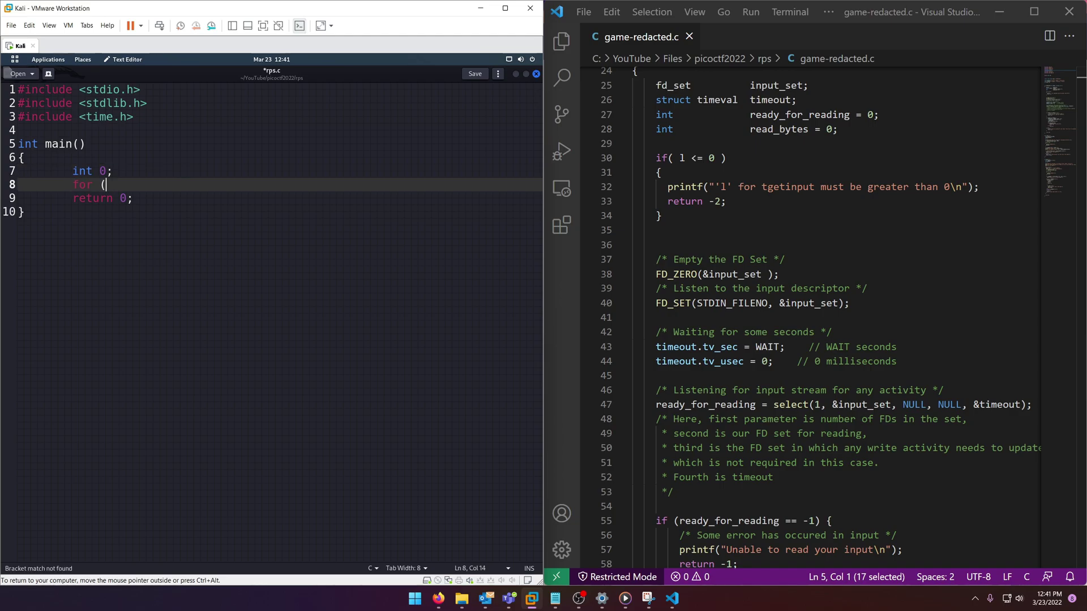
{"action": "type", "text": "i"}
{"action": "key", "text": "Up"}
{"action": "key", "text": "Left"}
{"action": "key", "text": "BackSpace"}
{"action": "type", "text": "i"}
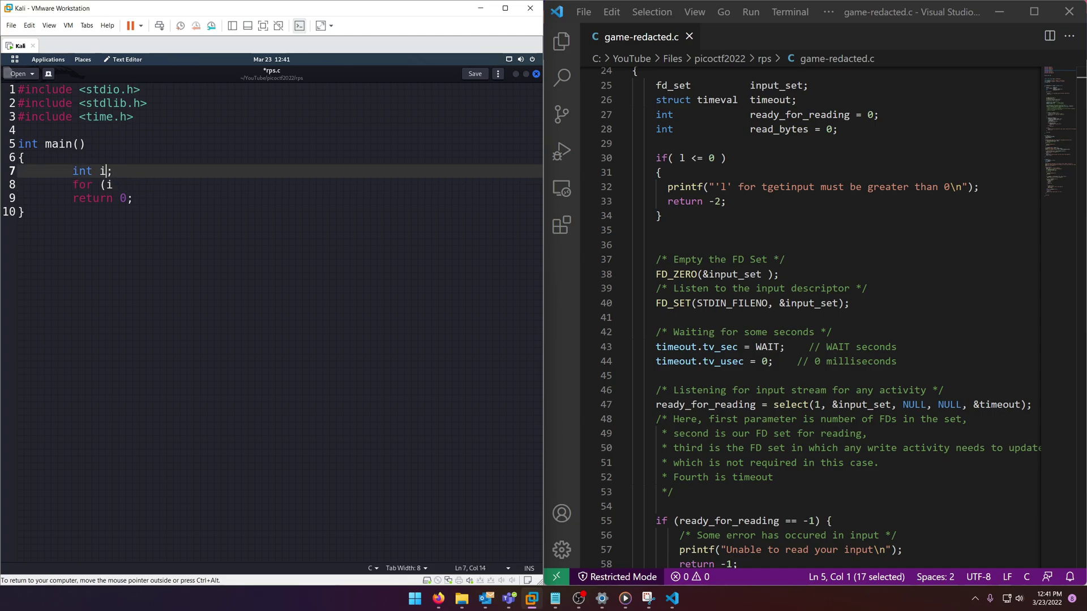
{"action": "key", "text": "Down"}
{"action": "key", "text": "Right"}
{"action": "key", "text": "Right"}
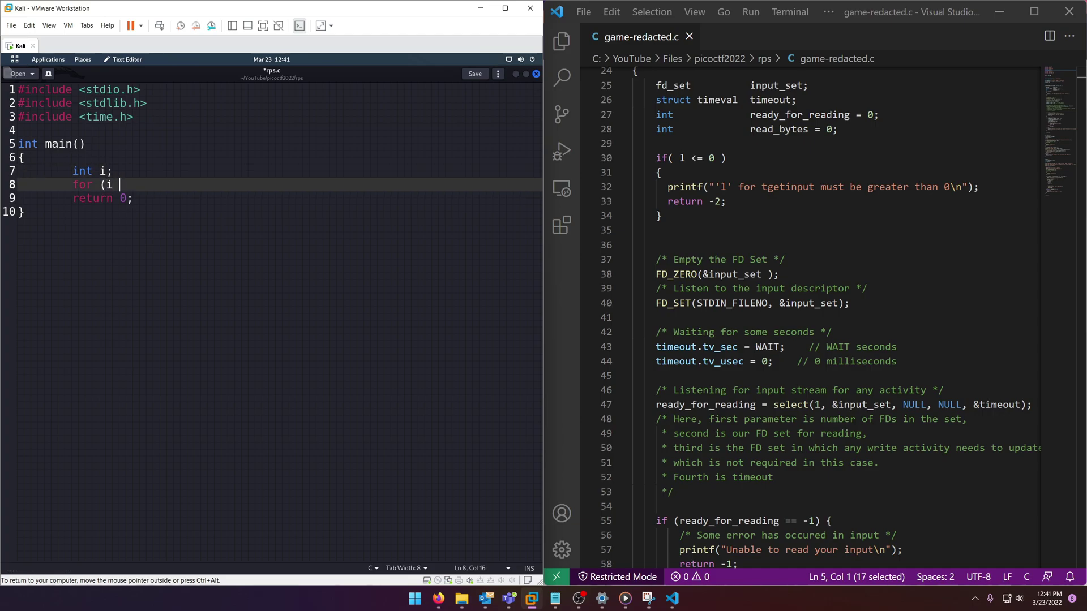
{"action": "type", "text": "= 0; "}
{"action": "type", "text": "i<"}
{"action": "key", "text": "BackSpace"}
{"action": "type", "text": "< 5; "}
{"action": "type", "text": "i"}
{"action": "type", "text": "++)"}
- Give the loop an empty brace-enclosed body and remove the extra blank line
{"action": "key", "text": "Return"}
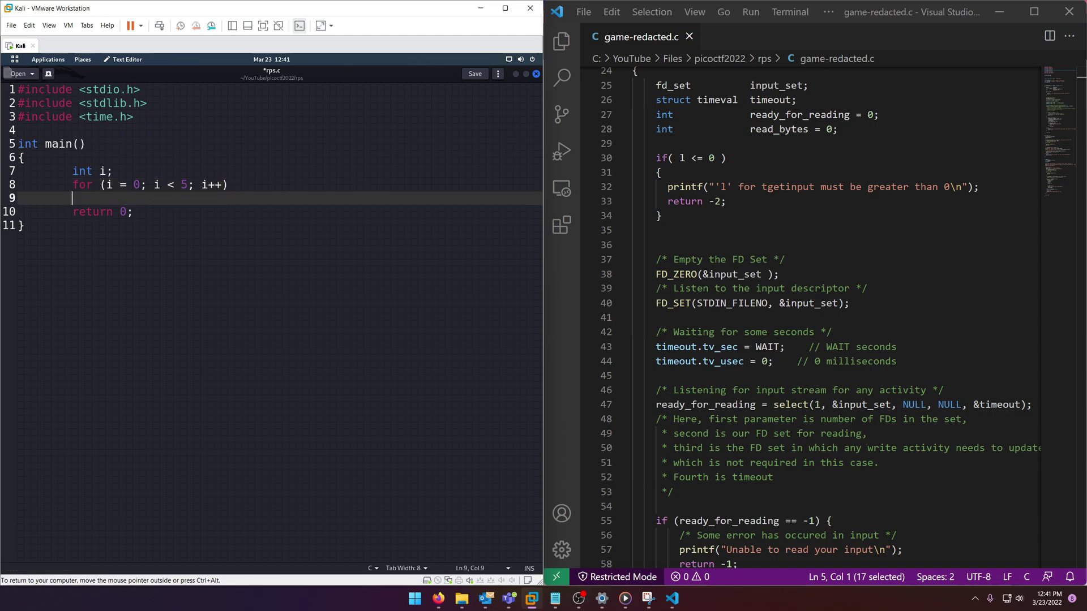
{"action": "type", "text": "{"}
{"action": "key", "text": "Return"}
{"action": "type", "text": "}"}
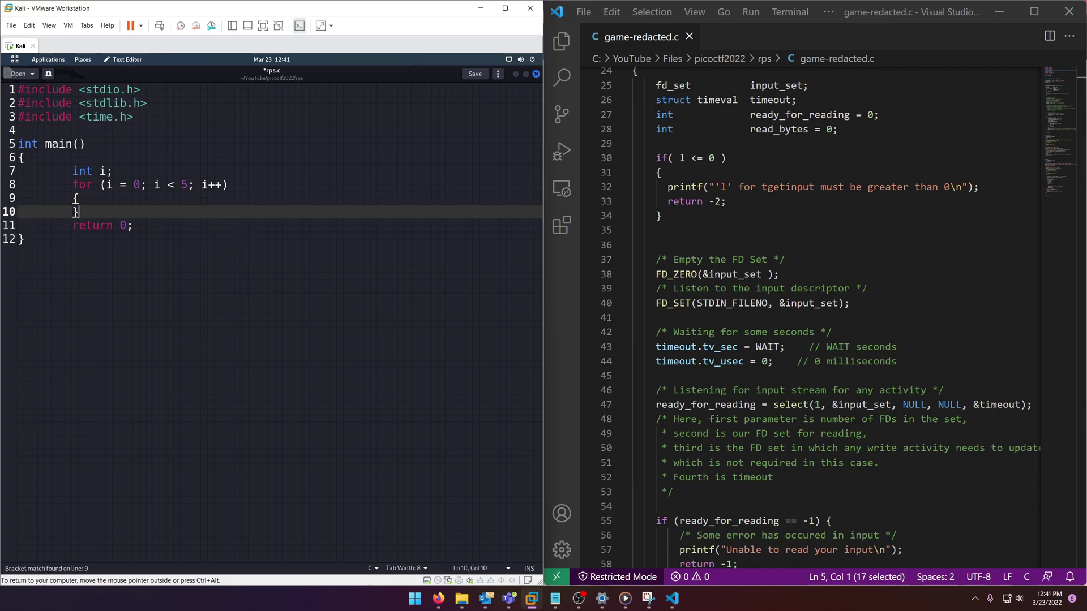
{"action": "key", "text": "Return"}
{"action": "key", "text": "Down"}
{"action": "key", "text": "Up"}
{"action": "key", "text": "Up"}
{"action": "key", "text": "Down"}
{"action": "key", "text": "Up"}
{"action": "key", "text": "End"}
{"action": "scroll", "coordinate": [807, 323], "scroll_direction": "down", "scroll_amount": 5}
{"action": "scroll", "coordinate": [807, 323], "scroll_direction": "down", "scroll_amount": 2}
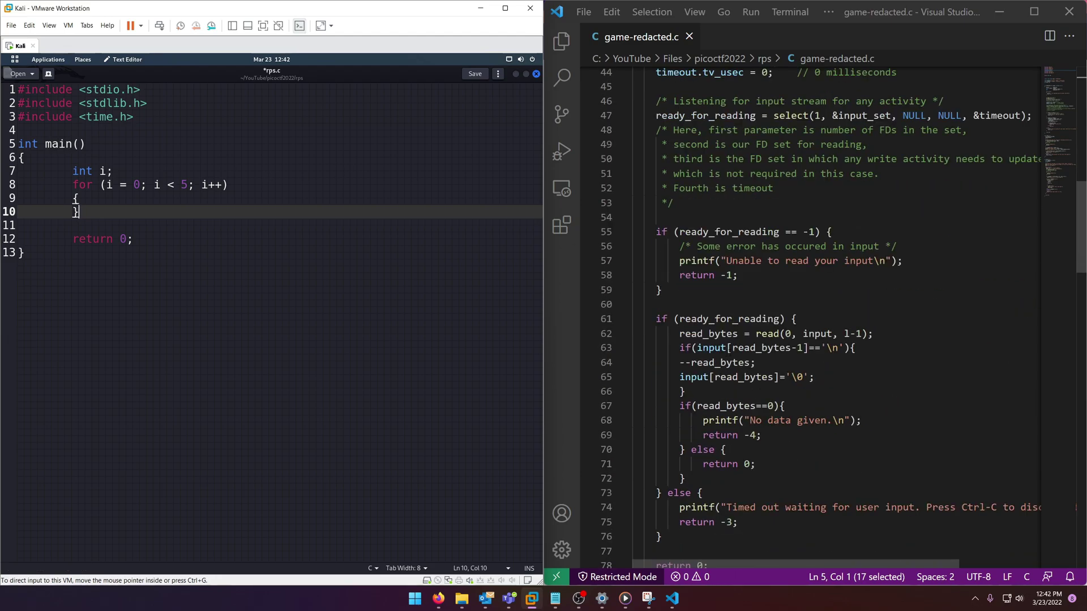
{"action": "scroll", "coordinate": [807, 323], "scroll_direction": "down", "scroll_amount": 2}
{"action": "scroll", "coordinate": [807, 322], "scroll_direction": "up", "scroll_amount": 7}
{"action": "scroll", "coordinate": [807, 322], "scroll_direction": "up", "scroll_amount": 5}
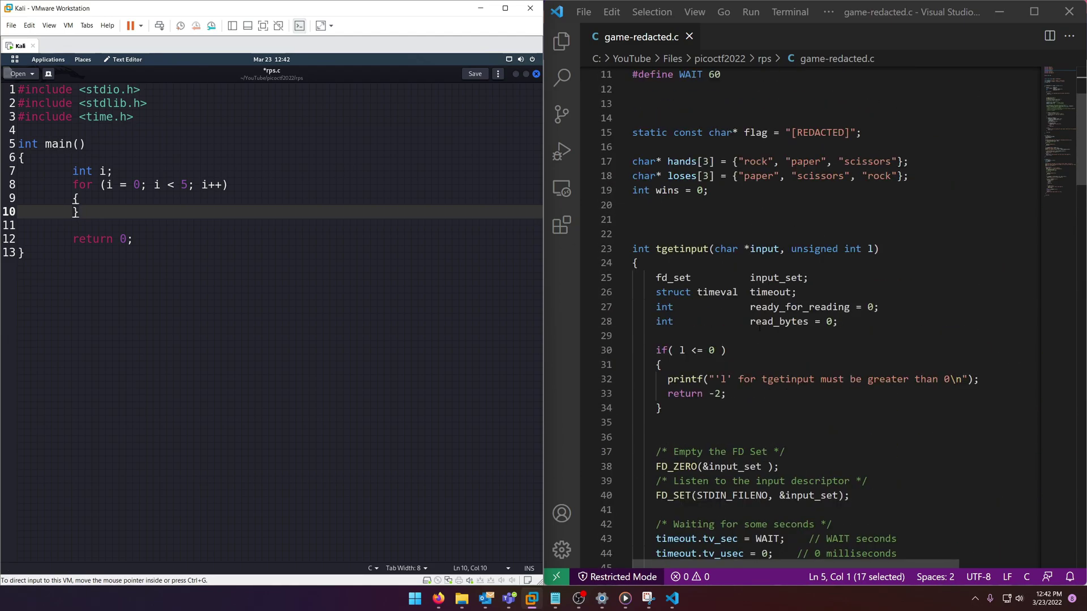
{"action": "scroll", "coordinate": [807, 323], "scroll_direction": "down", "scroll_amount": 20}
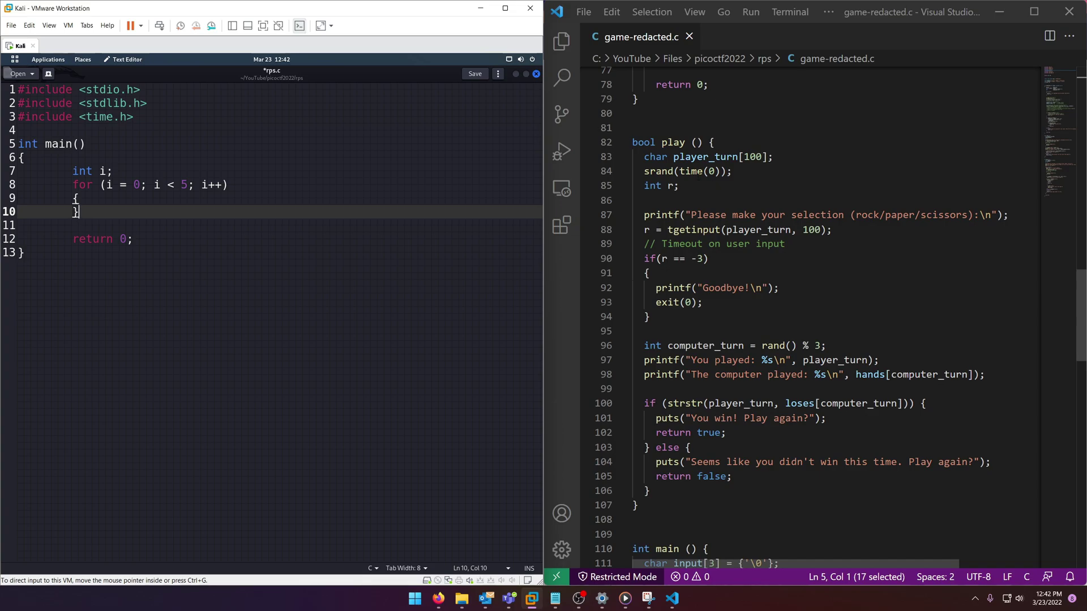
- Add printf("1\n") as the first line of the loop body
{"action": "left_click_drag", "start_coordinate": [645, 172], "coordinate": [673, 171]}
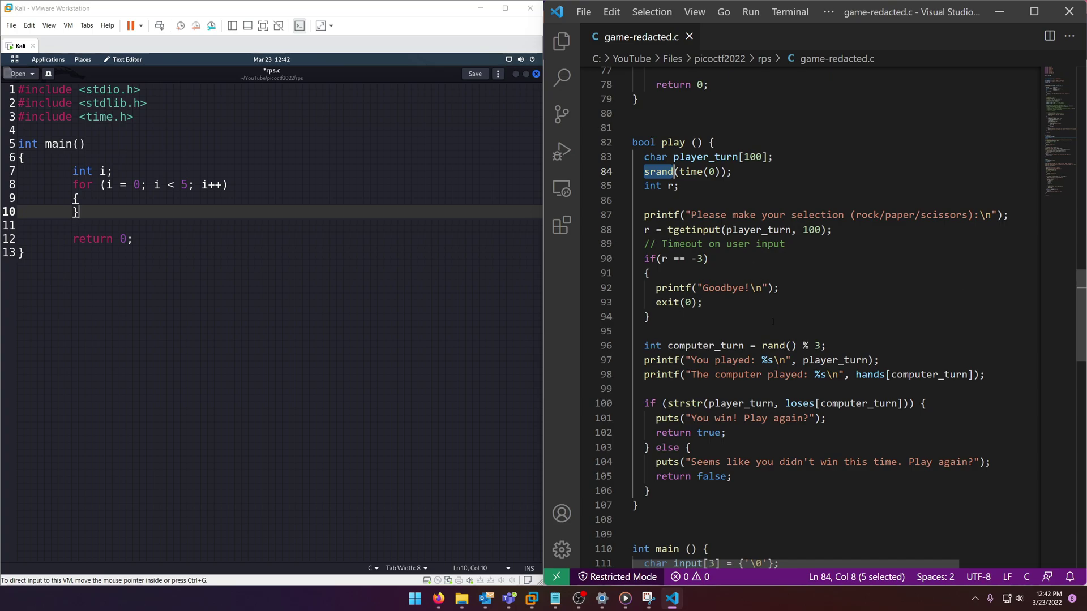
{"action": "key", "text": "Return"}
{"action": "key", "text": "Tab"}
{"action": "type", "text": "prin"}
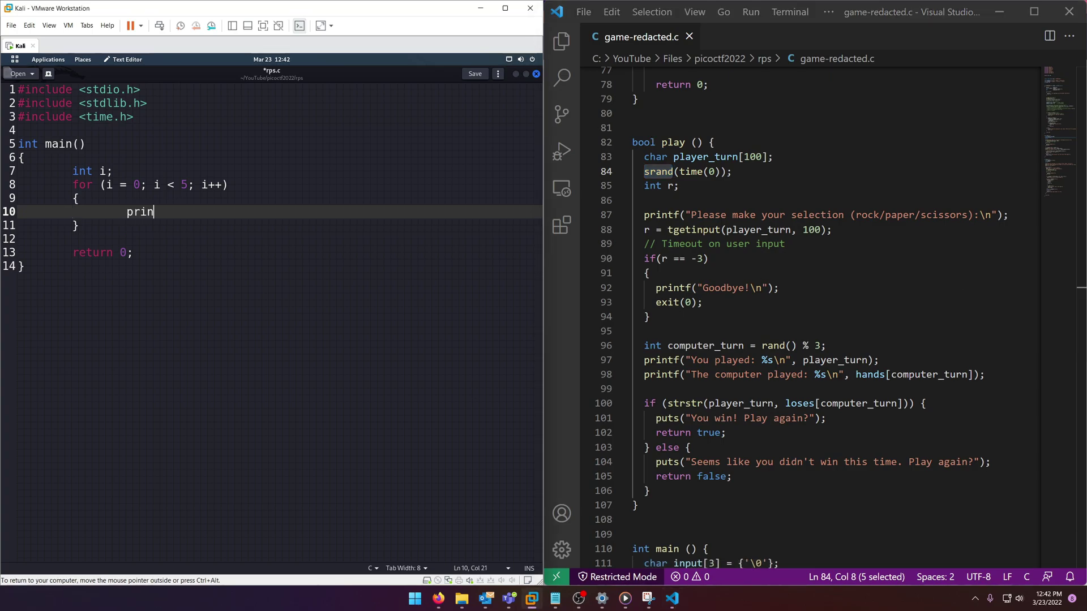
{"action": "type", "text": "tf("}
{"action": "type", "text": "\"1"}
{"action": "type", "text": "\\n\""}
{"action": "type", "text": ")"}
{"action": "key", "text": "Return"}
{"action": "key", "text": "Return"}
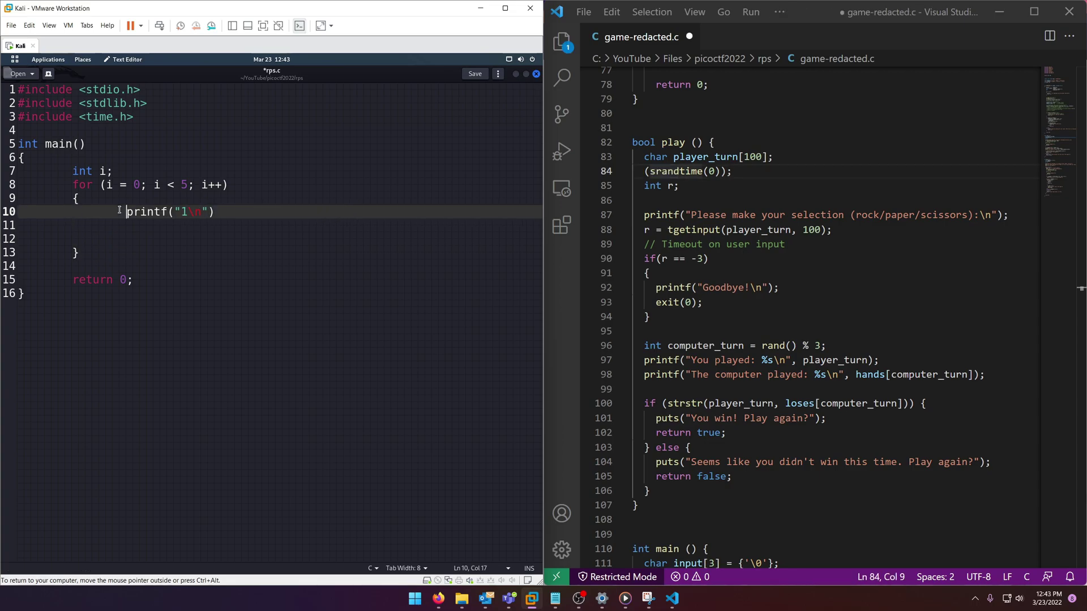
- Add srandtime(time(0)) below it and end both lines with semicolons
{"action": "left_click_drag", "start_coordinate": [126, 212], "coordinate": [201, 217]}
{"action": "key", "text": "Down"}
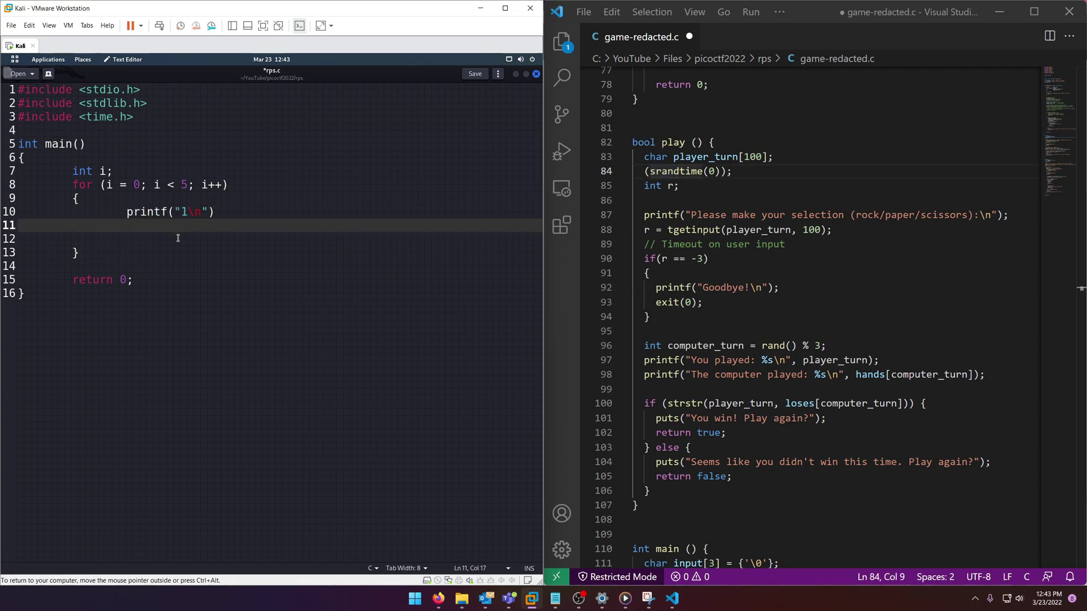
{"action": "key", "text": "Down"}
{"action": "type", "text": "s"}
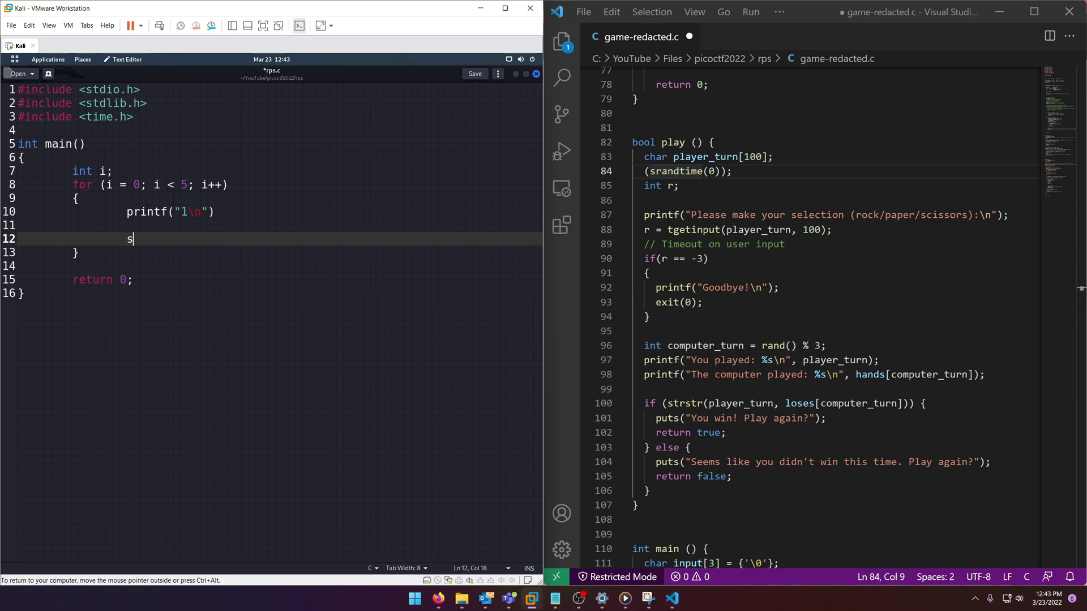
{"action": "type", "text": "randtim"}
{"action": "type", "text": "e(time(0)"}
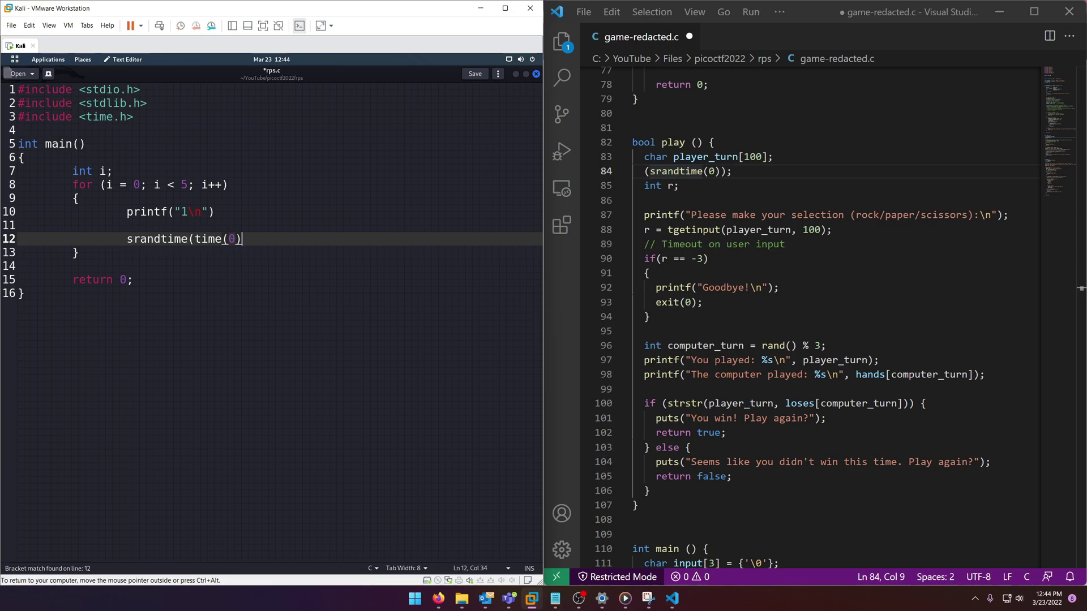
{"action": "type", "text": ")"}
{"action": "key", "text": "Left"}
{"action": "key", "text": "Left"}
{"action": "key", "text": "Left"}
{"action": "key", "text": "Left"}
{"action": "key", "text": "Up"}
{"action": "key", "text": "Up"}
{"action": "key", "text": "End"}
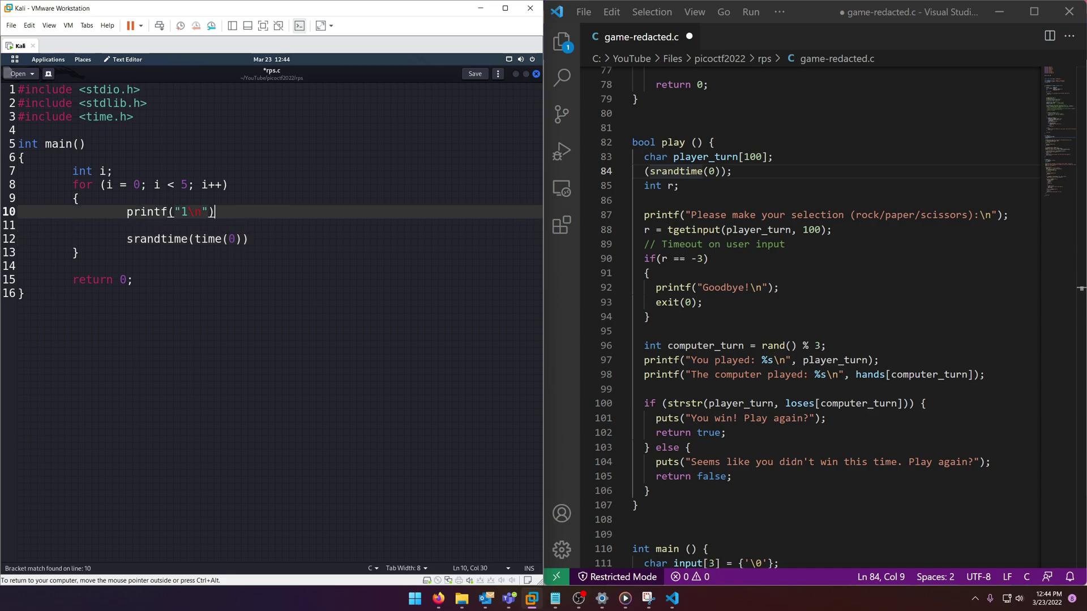
{"action": "type", "text": ";"}
{"action": "key", "text": "Down"}
{"action": "key", "text": "Down"}
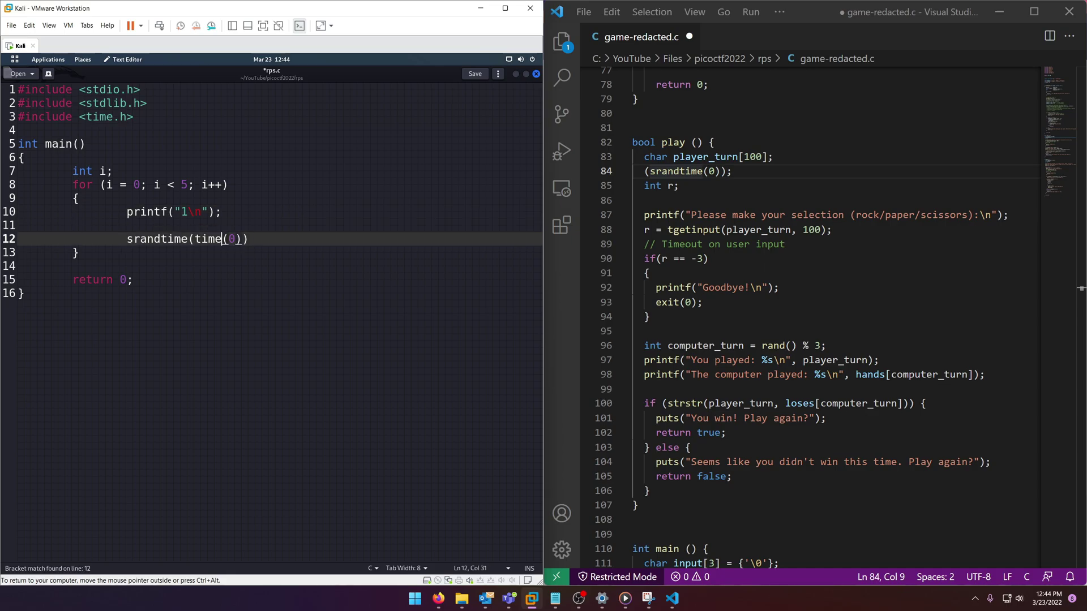
{"action": "key", "text": "End"}
{"action": "type", "text": ";"}
- Set computer_turn to rand() % 3 on a new line in the loop
{"action": "key", "text": "Return"}
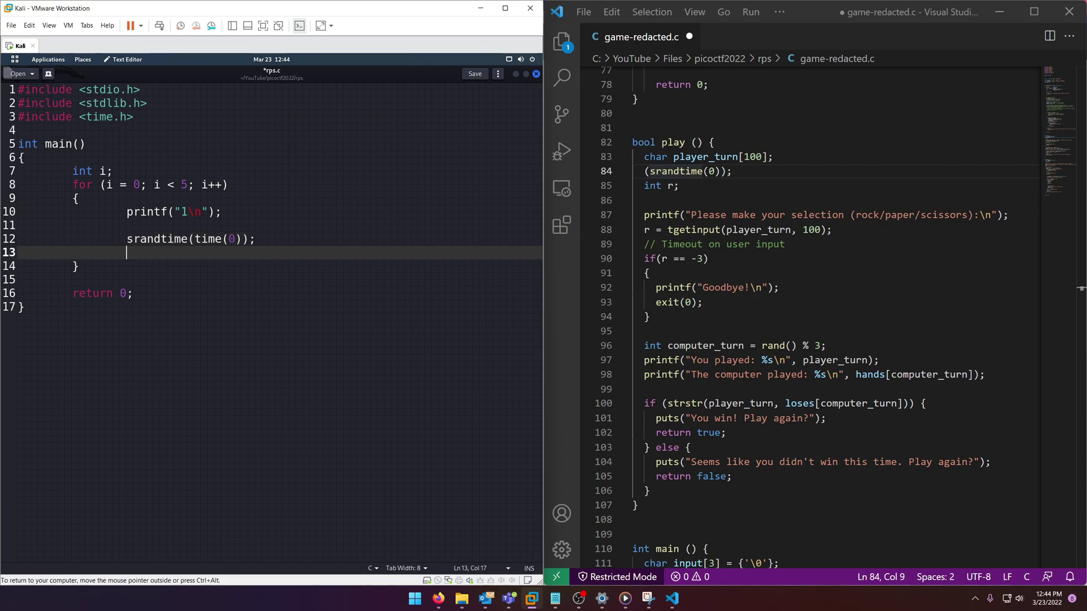
{"action": "key", "text": "Return"}
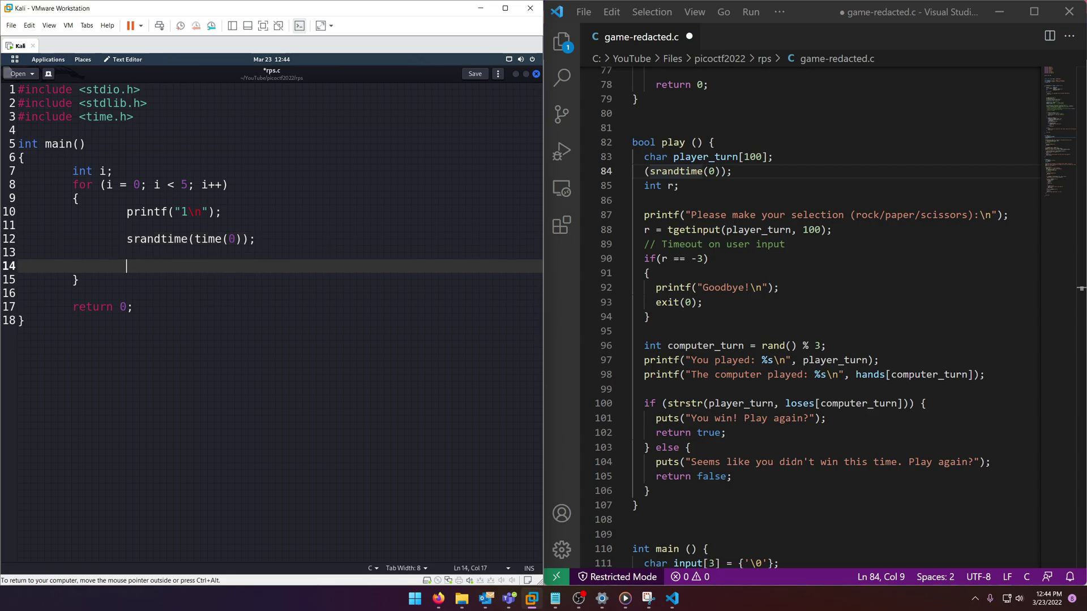
{"action": "type", "text": "int com"}
{"action": "type", "text": "puter_tur"}
{"action": "type", "text": "n = rand() "}
{"action": "type", "text": "% 3;"}
{"action": "key", "text": "Return"}
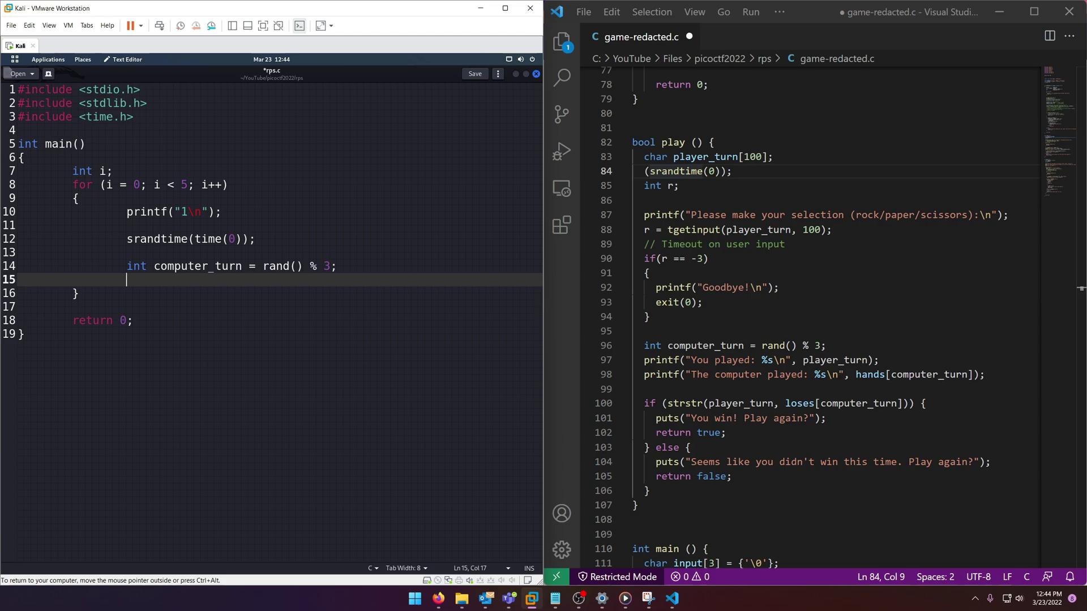
- Begin an if (computer_turn == 0) check, fixing typos, with a new line below
{"action": "key", "text": "Return"}
{"action": "type", "text": "if "}
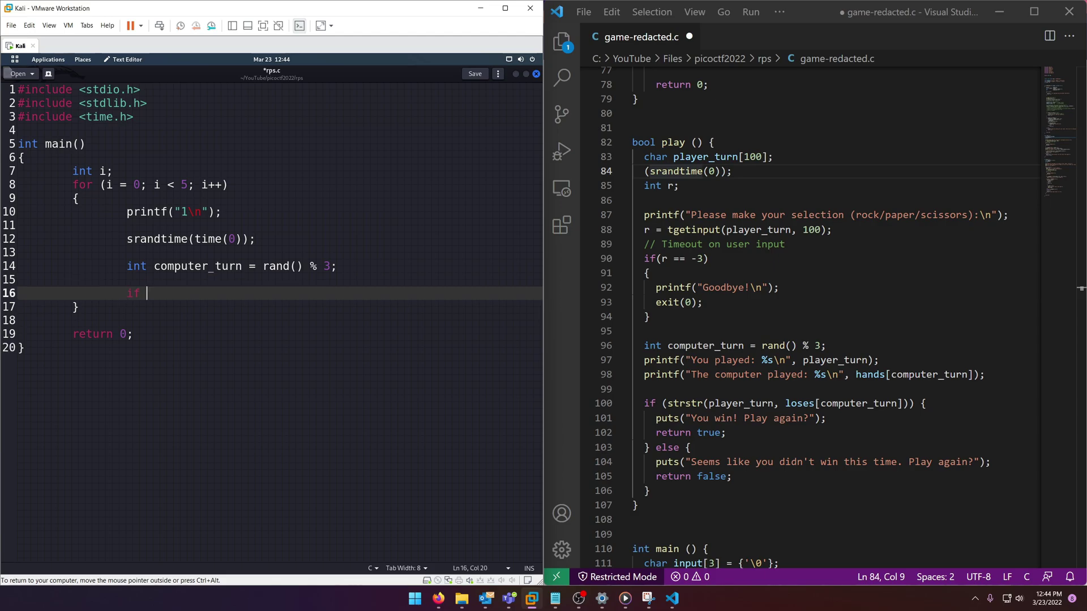
{"action": "type", "text": "computer"}
{"action": "key", "text": "BackSpace"}
{"action": "key", "text": "BackSpace"}
{"action": "key", "text": "BackSpace"}
{"action": "key", "text": "BackSpace"}
{"action": "key", "text": "BackSpace"}
{"action": "key", "text": "BackSpace"}
{"action": "type", "text": "computer"}
{"action": "key", "text": "BackSpace"}
{"action": "key", "text": "BackSpace"}
{"action": "key", "text": "BackSpace"}
{"action": "key", "text": "BackSpace"}
{"action": "key", "text": "BackSpace"}
{"action": "type", "text": "(computer_t"}
{"action": "type", "text": "urn == "}
{"action": "type", "text": "0)"}
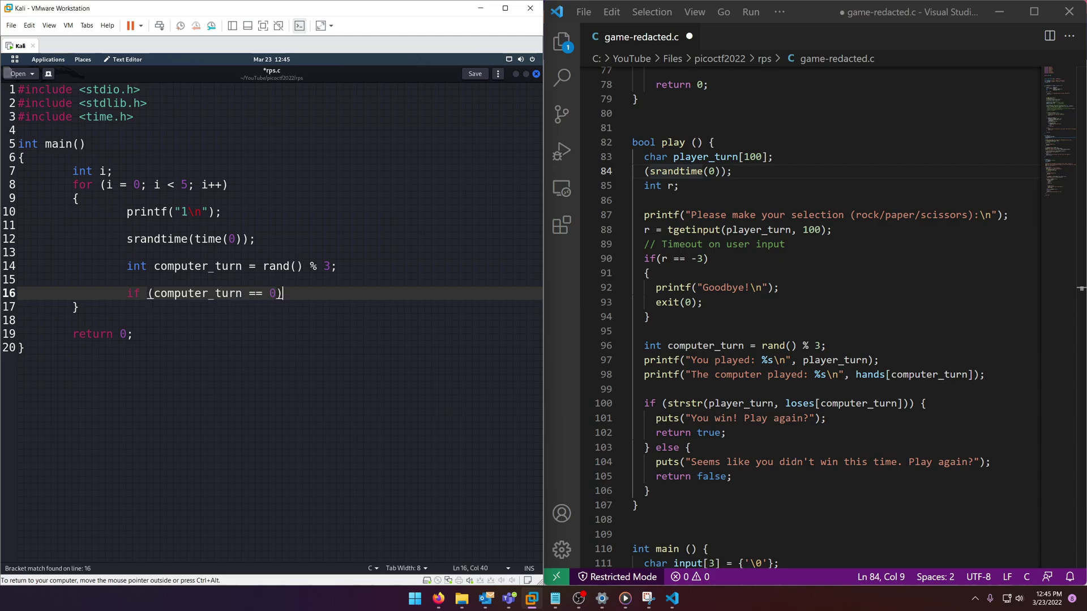
{"action": "key", "text": "Return"}
{"action": "scroll", "coordinate": [1082, 289], "scroll_direction": "up", "scroll_amount": 8}
{"action": "scroll", "coordinate": [1082, 290], "scroll_direction": "up", "scroll_amount": 14}
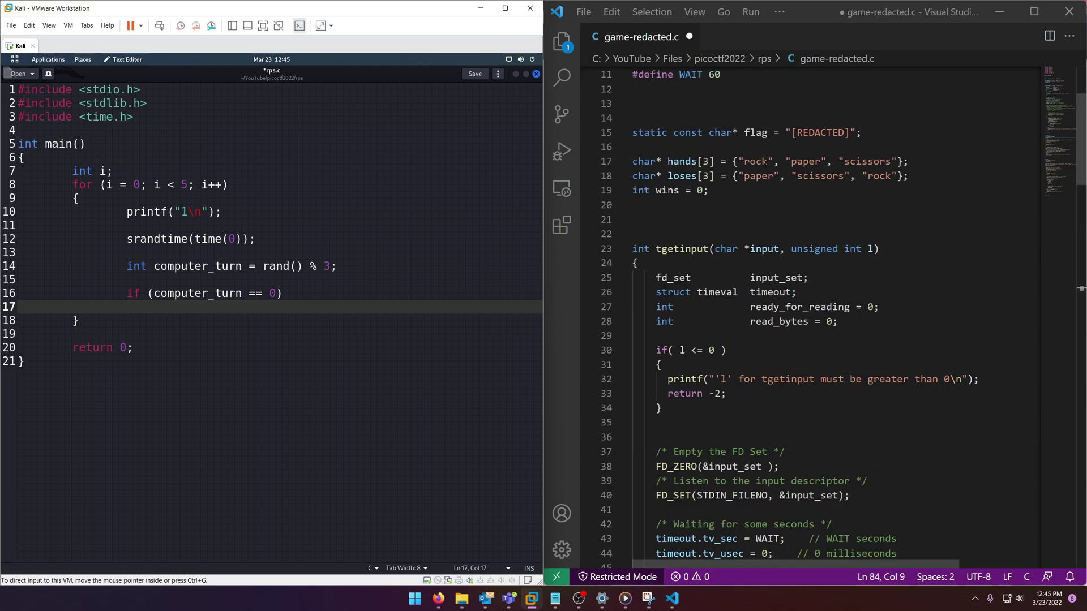
{"action": "scroll", "coordinate": [1081, 289], "scroll_direction": "up", "scroll_amount": 2}
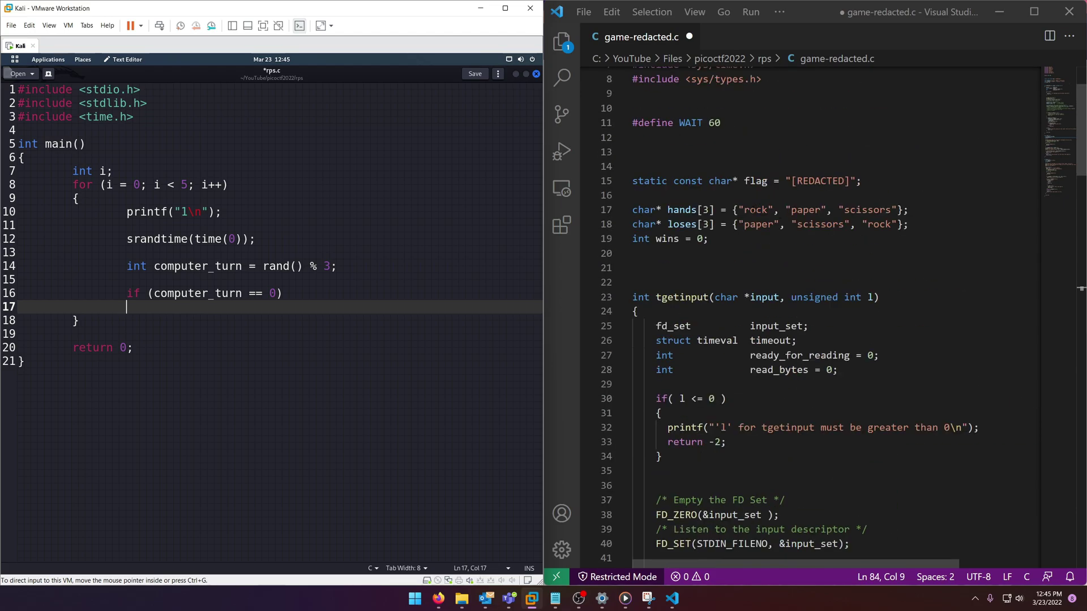
{"action": "scroll", "coordinate": [1081, 290], "scroll_direction": "down", "scroll_amount": 15}
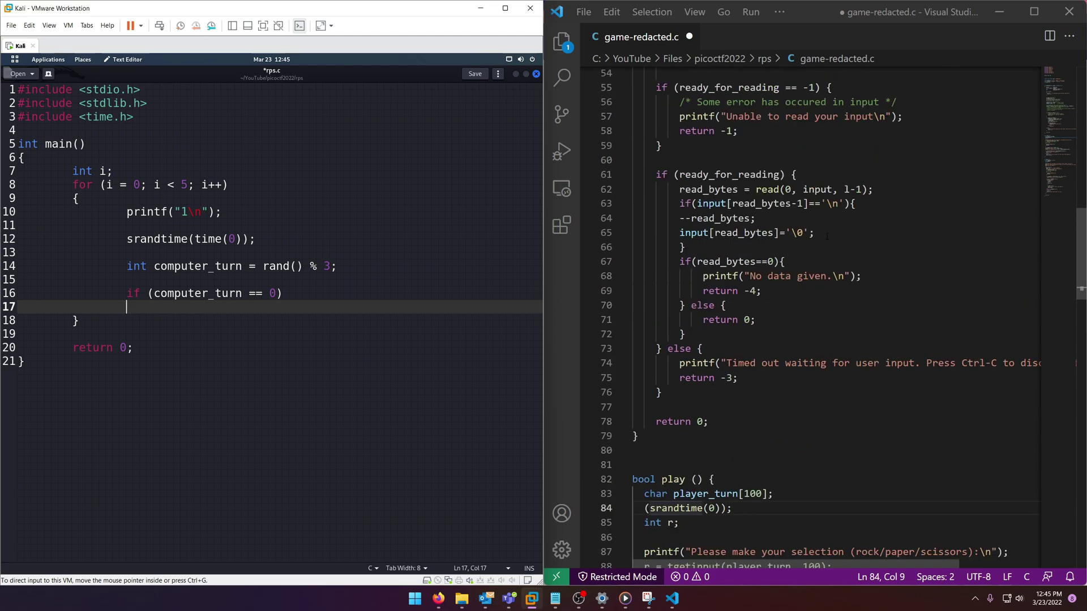
- Write the if, else-if and else branches printing paper, scissors and rock
{"action": "key", "text": "Tab"}
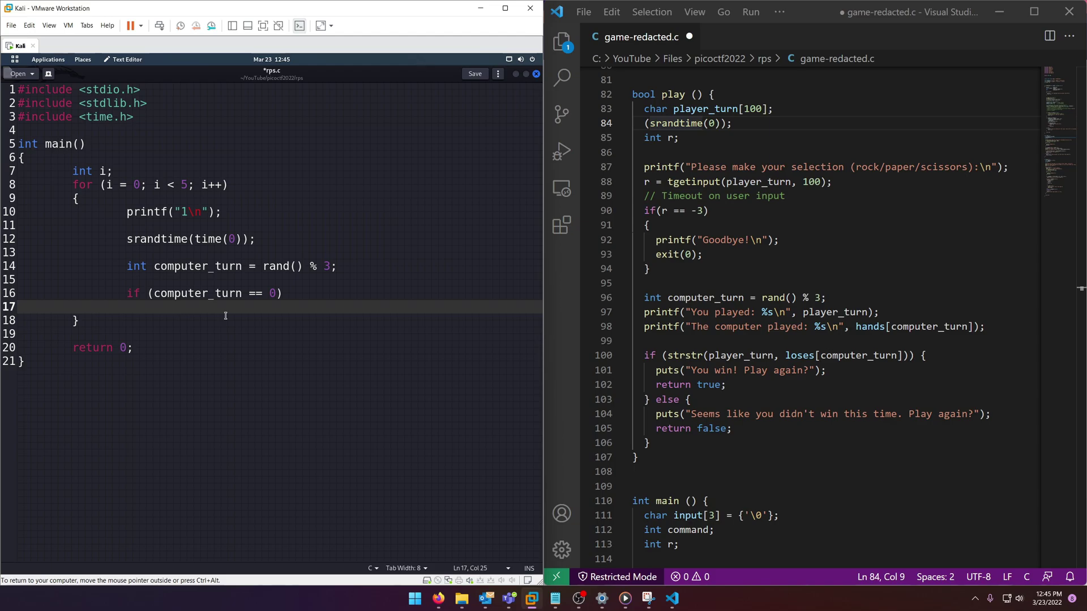
{"action": "type", "text": "printf("}
{"action": "type", "text": "\""}
{"action": "type", "text": "paper\\"}
{"action": "type", "text": "n"}
{"action": "type", "text": "\")"}
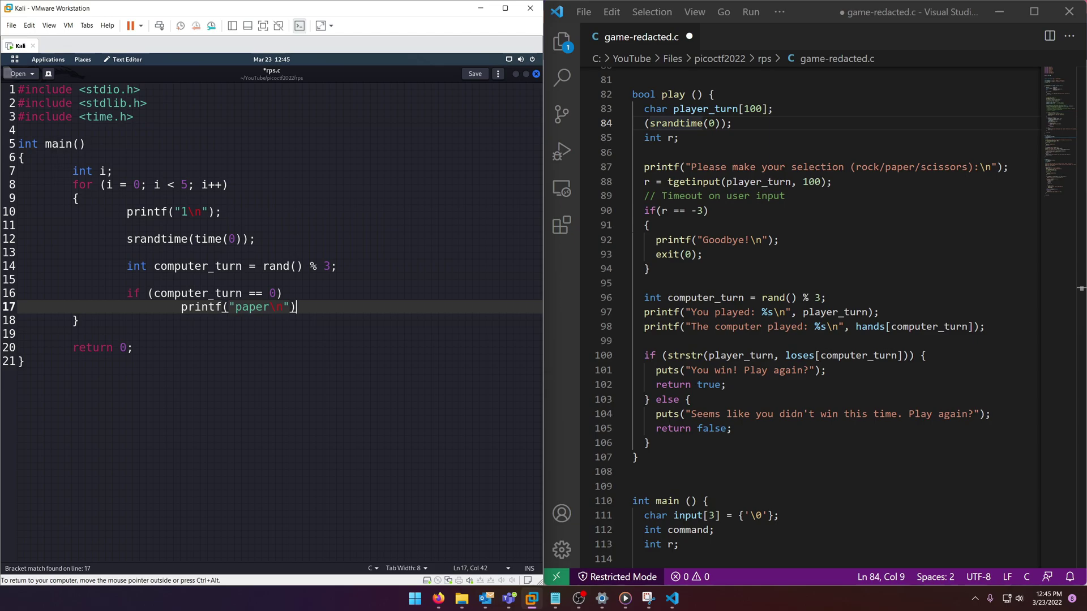
{"action": "type", "text": ";"}
{"action": "key", "text": "Return"}
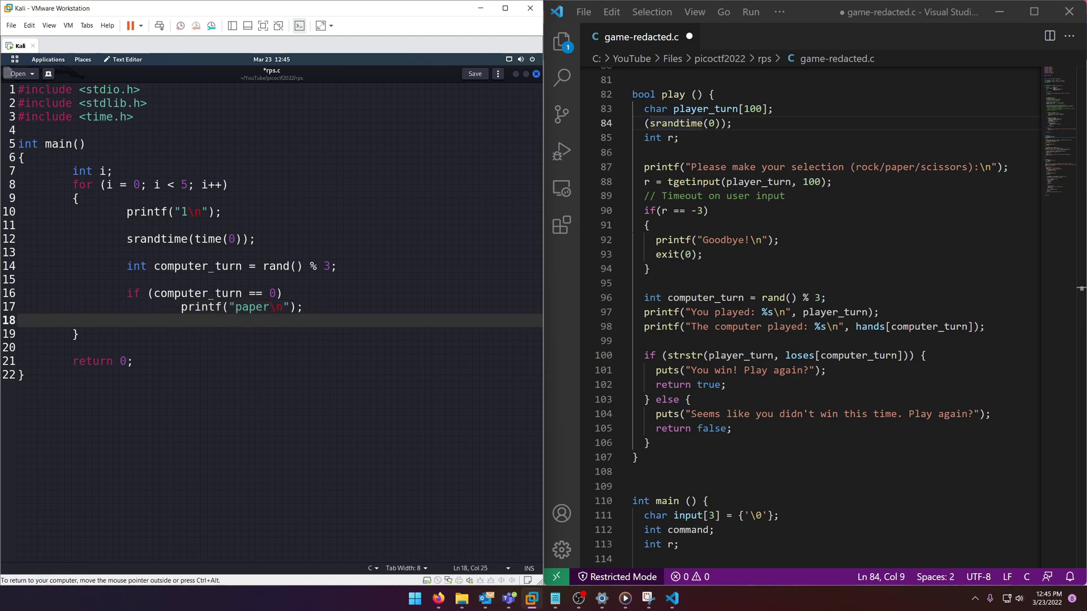
{"action": "key", "text": "BackSpace"}
{"action": "type", "text": "else if"}
{"action": "type", "text": " (computer_t"}
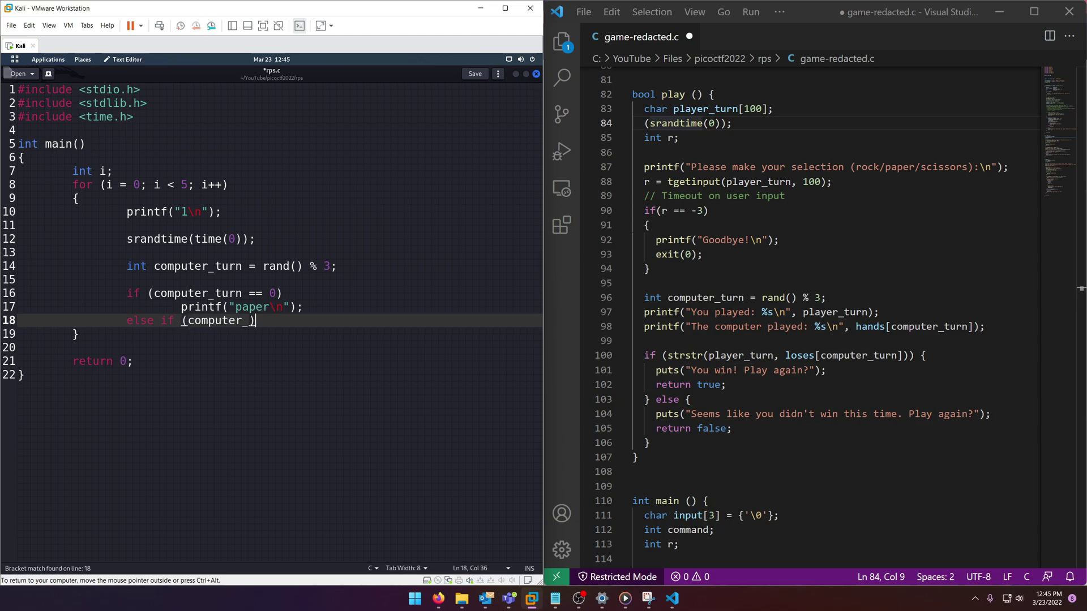
{"action": "type", "text": "urn == 1"}
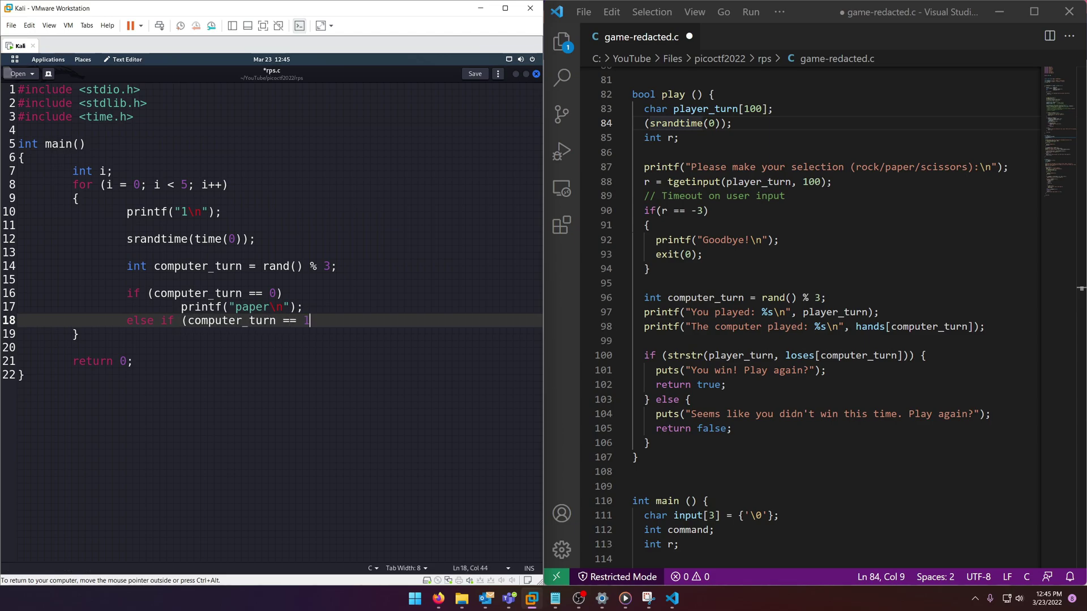
{"action": "type", "text": ")"}
{"action": "key", "text": "Return"}
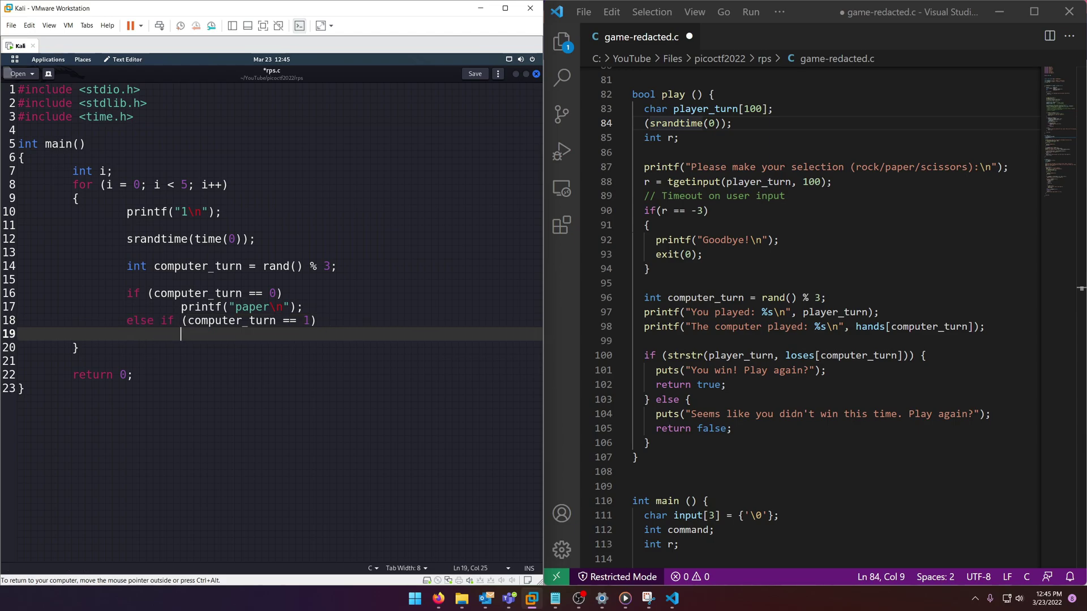
{"action": "type", "text": "printf(\""}
{"action": "type", "text": "scissors\\"}
{"action": "type", "text": "n\""}
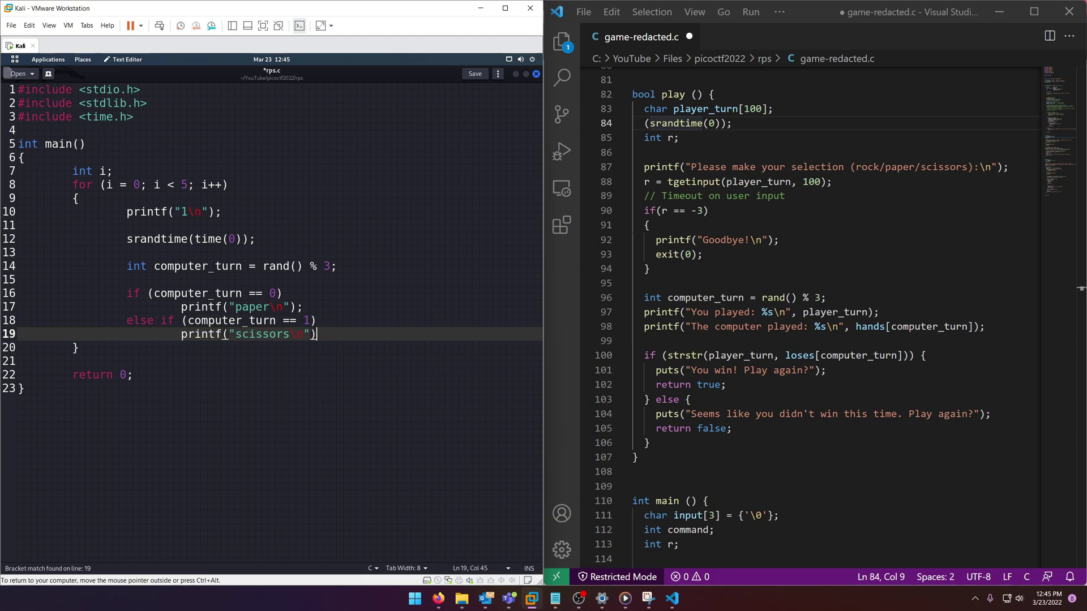
{"action": "type", "text": ")';"}
{"action": "key", "text": "BackSpace"}
{"action": "type", "text": ";"}
{"action": "key", "text": "Return"}
{"action": "key", "text": "BackSpace"}
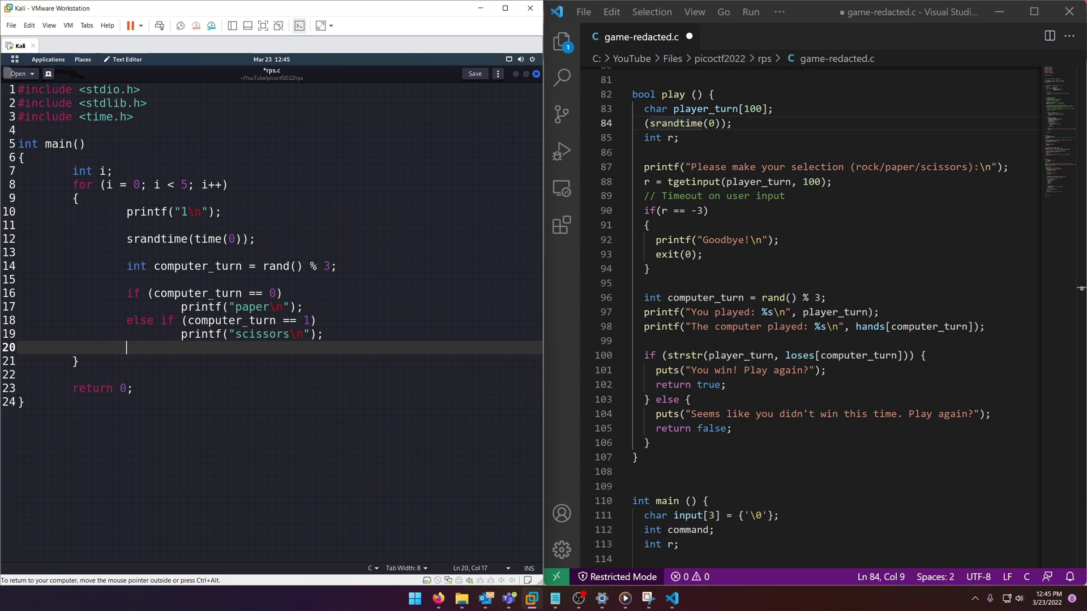
{"action": "type", "text": "else"}
{"action": "key", "text": "Return"}
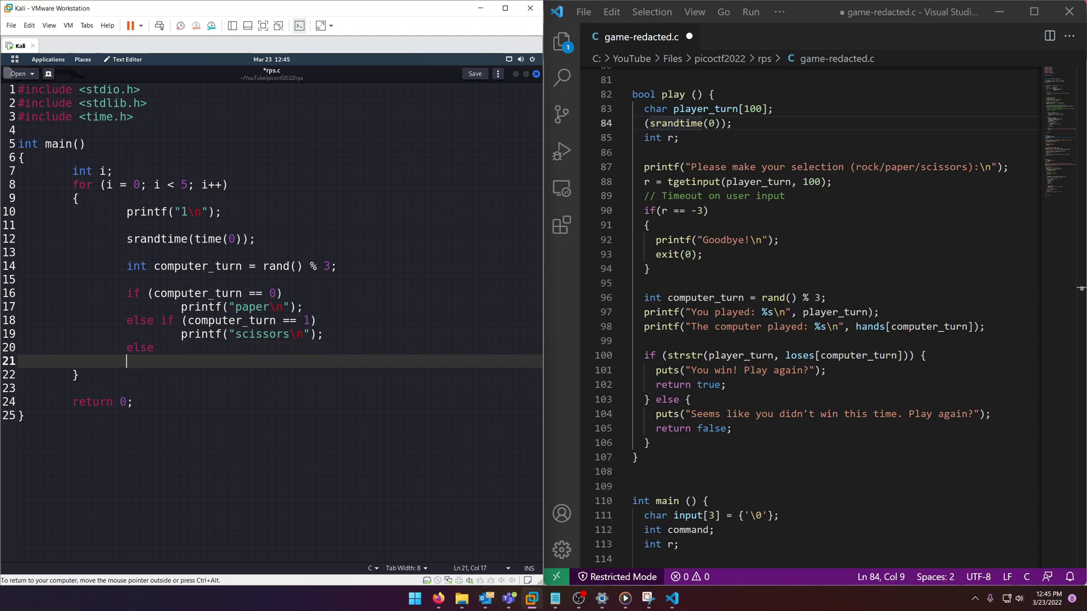
{"action": "type", "text": "print"}
{"action": "type", "text": "f(\"rock\""}
{"action": "key", "text": "Left"}
{"action": "key", "text": "Right"}
{"action": "type", "text": ");"}
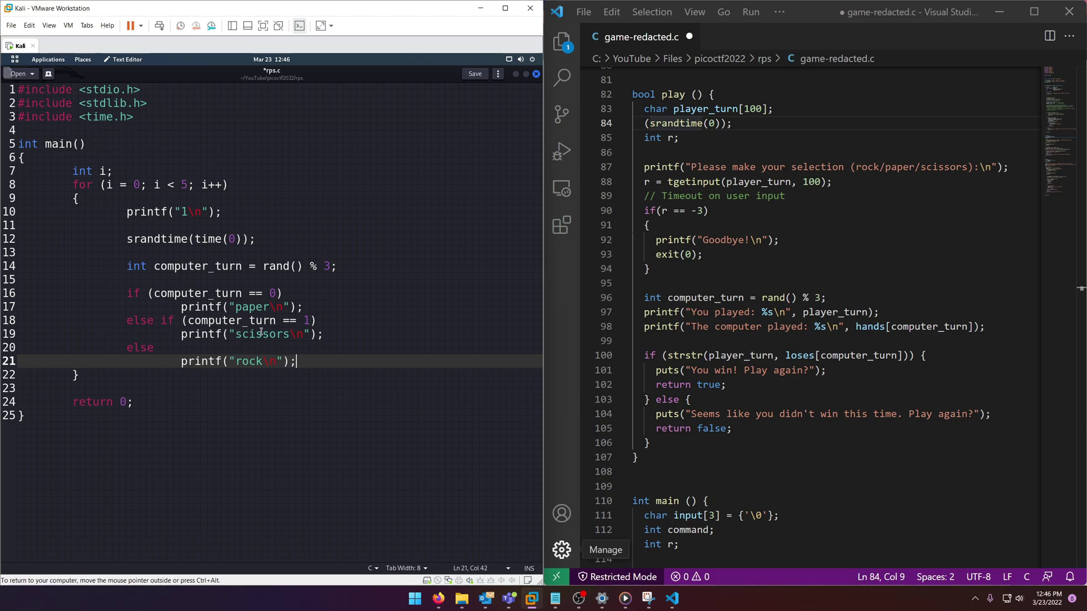
- Save rps.c and close gedit to return to the terminal
{"action": "left_click", "coordinate": [250, 281]}
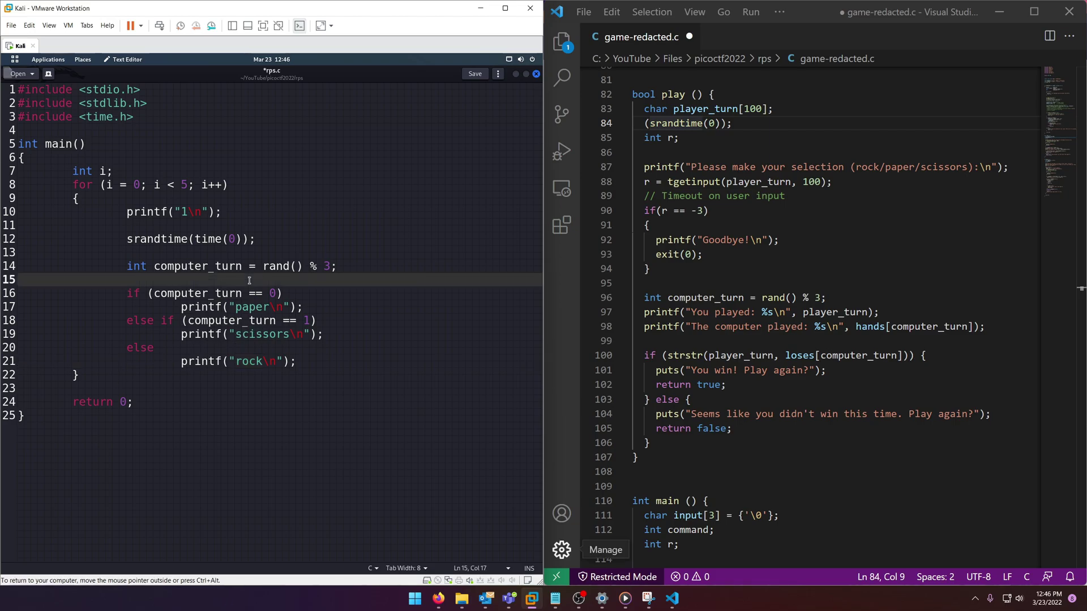
{"action": "key", "text": "ctrl+s"}
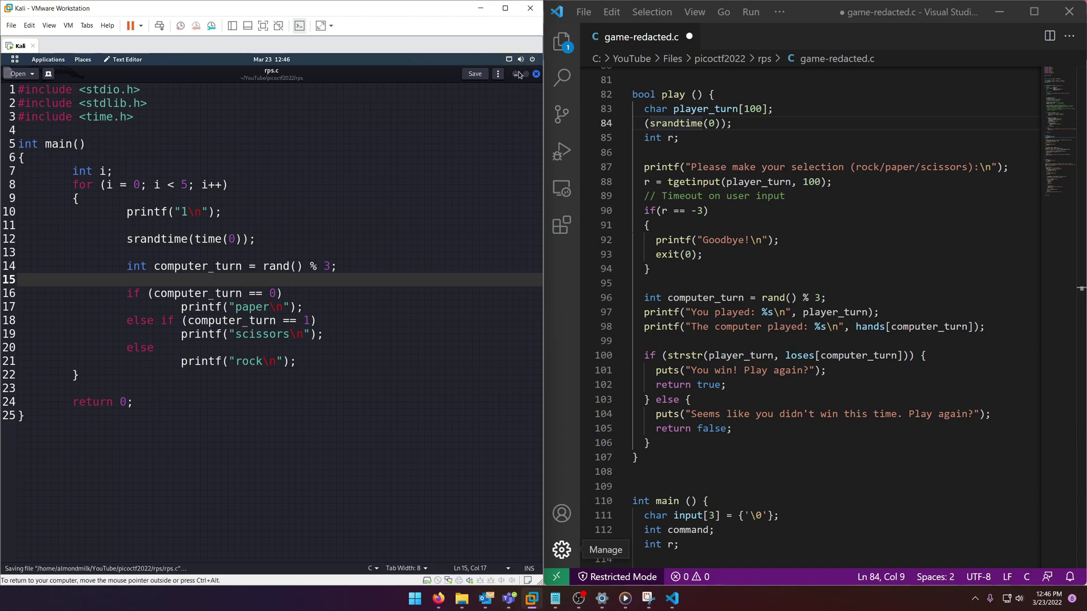
{"action": "left_click", "coordinate": [537, 73]}
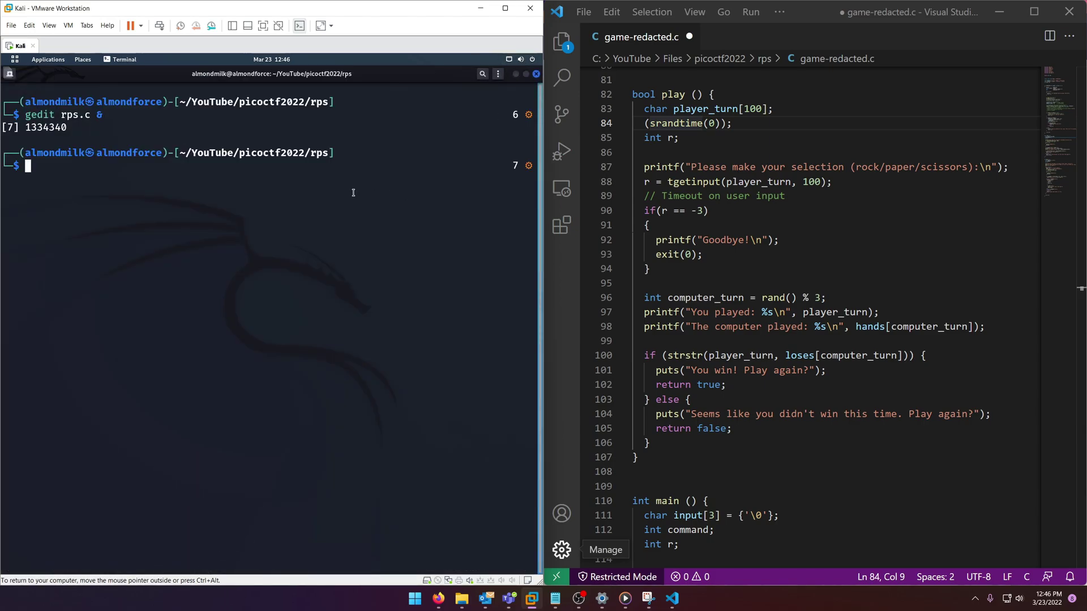
{"action": "type", "text": "gcc -o rs"}
- Compile rps.c with gcc -o rps, which fails on the undefined srandtime
{"action": "key", "text": "BackSpace"}
{"action": "type", "text": "ps rps"}
{"action": "type", "text": ".c"}
{"action": "key", "text": "Return"}
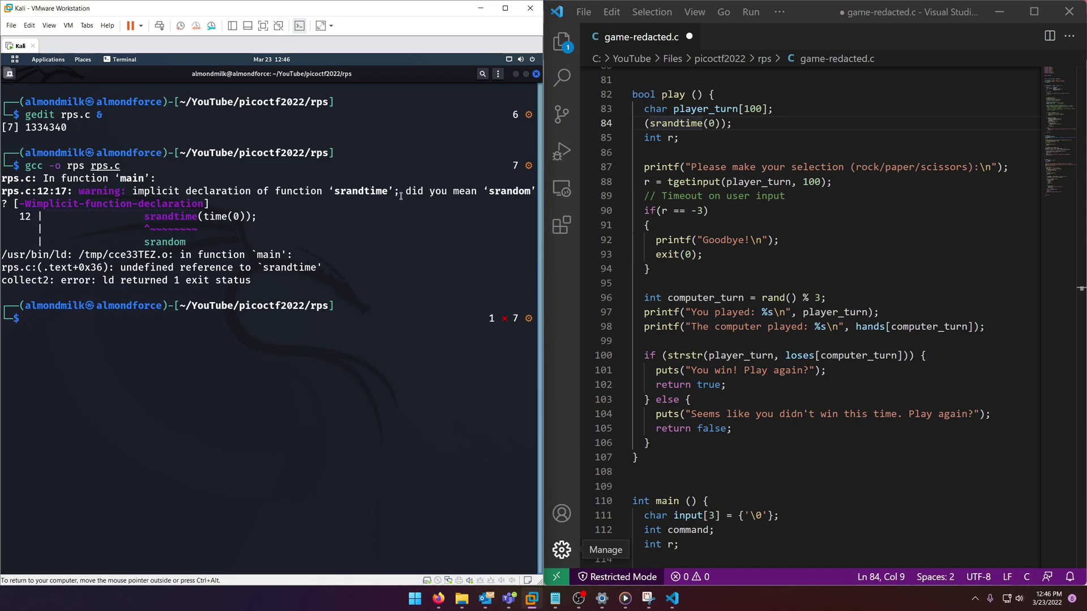
{"action": "scroll", "coordinate": [807, 315], "scroll_direction": "up", "scroll_amount": 1}
{"action": "key", "text": "Up"}
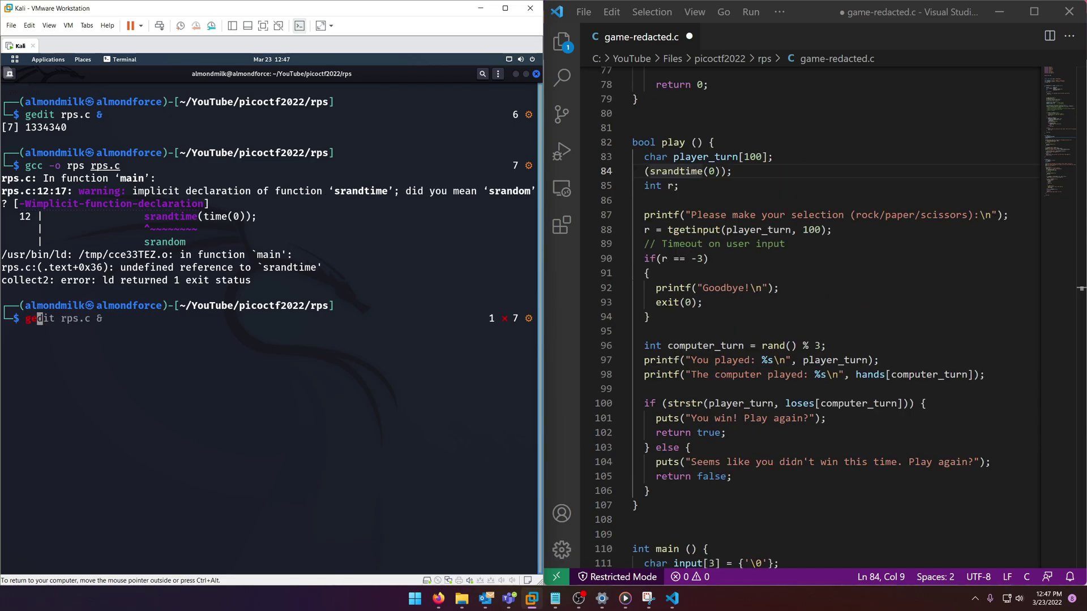
{"action": "key", "text": "Up"}
{"action": "key", "text": "BackSpace"}
{"action": "key", "text": "BackSpace"}
{"action": "key", "text": "BackSpace"}
- Change srandtime to srand in gedit, save it, and minimize the editor
{"action": "key", "text": "alt+Tab"}
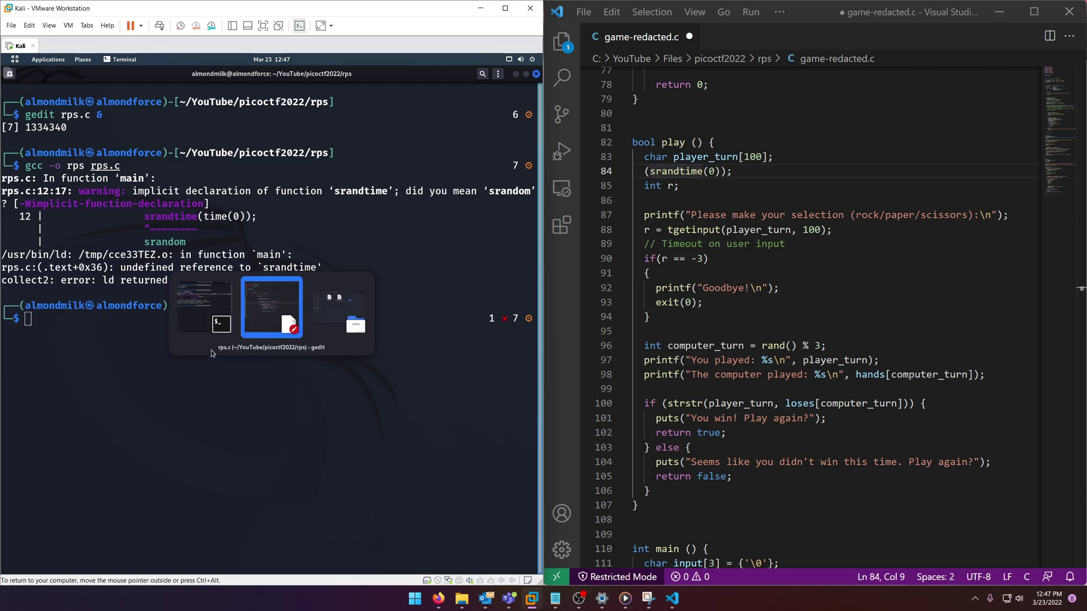
{"action": "left_click", "coordinate": [129, 239]}
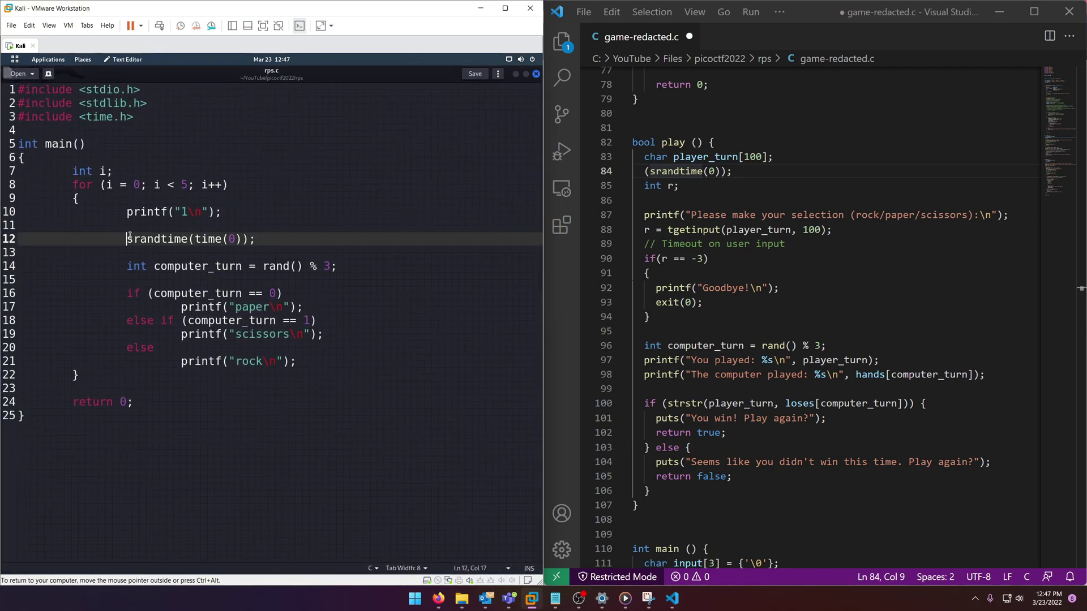
{"action": "left_click", "coordinate": [168, 241]}
{"action": "type", "text": "("}
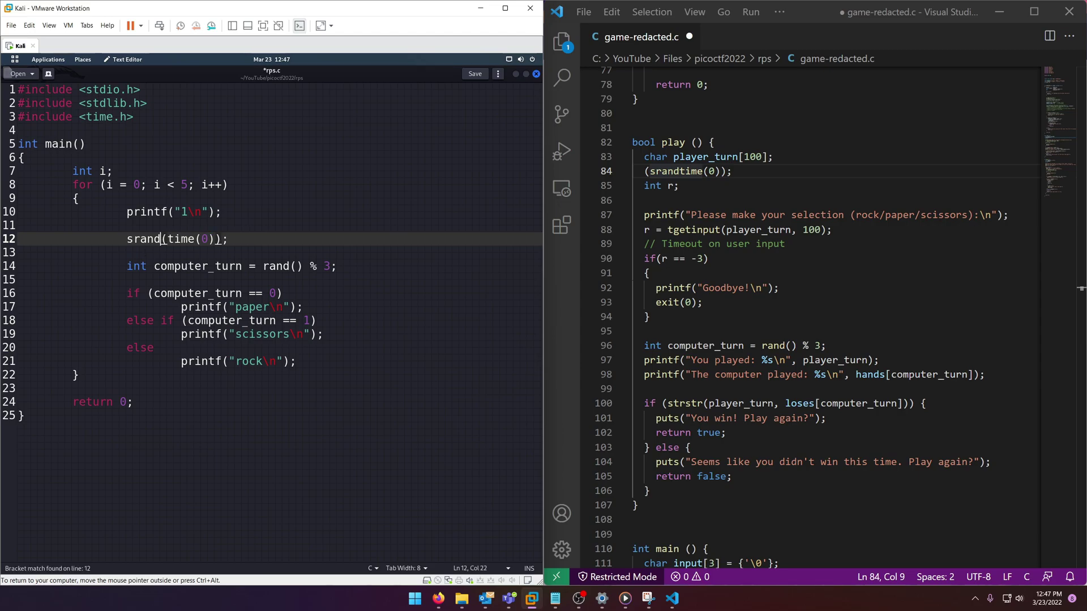
{"action": "left_click", "coordinate": [205, 251]}
{"action": "key", "text": "ctrl+s"}
{"action": "left_click", "coordinate": [515, 76]}
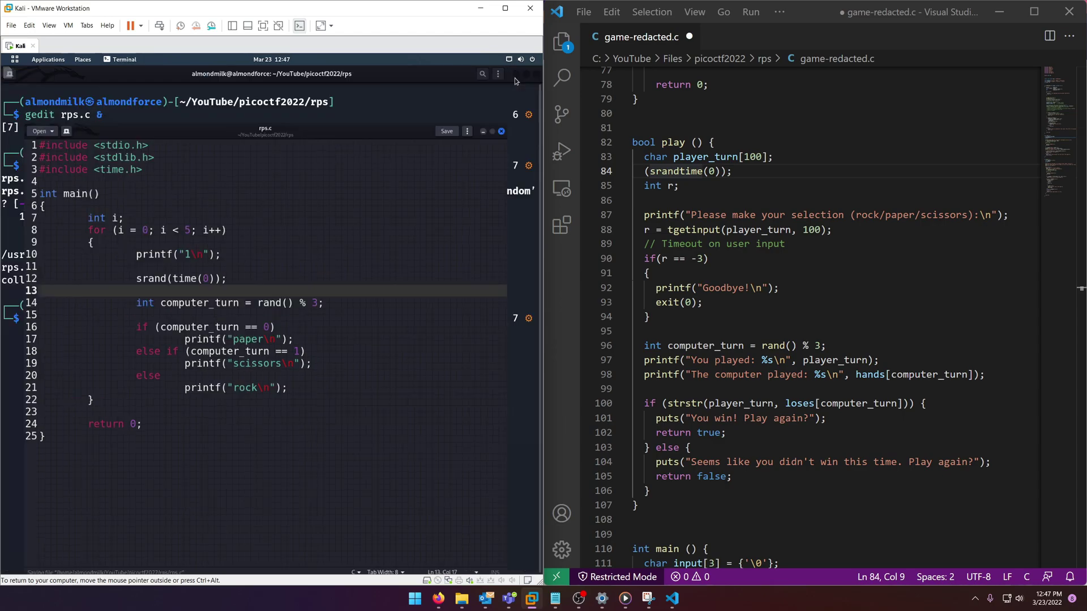
{"action": "key", "text": "Up"}
{"action": "key", "text": "Up"}
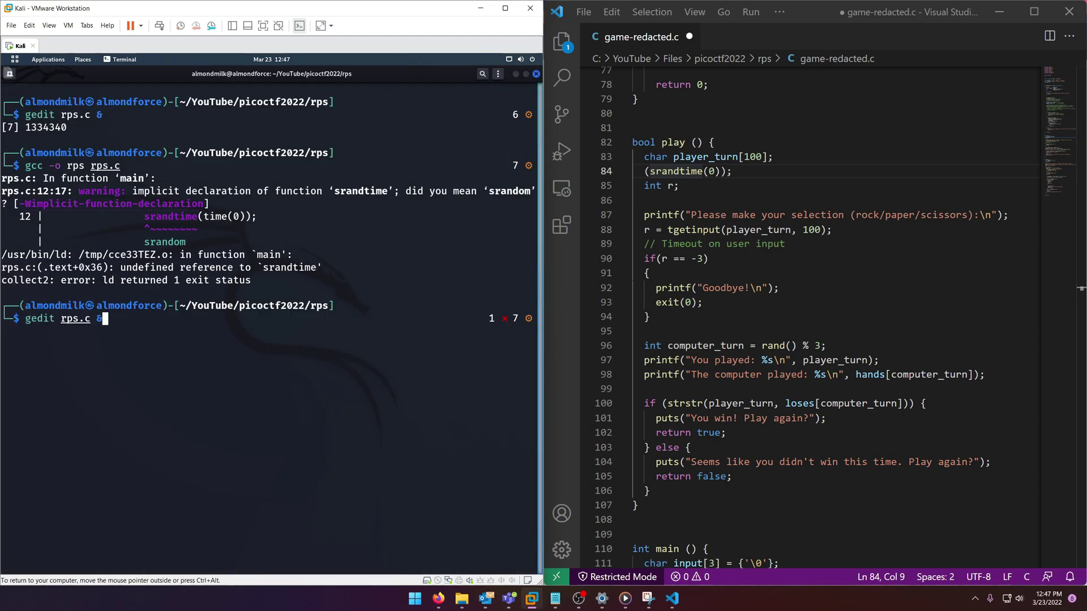
- Recompile rps, list the folder, and run ./rps to check its predicted hands
{"action": "key", "text": "Down"}
{"action": "key", "text": "Down"}
{"action": "key", "text": "Up"}
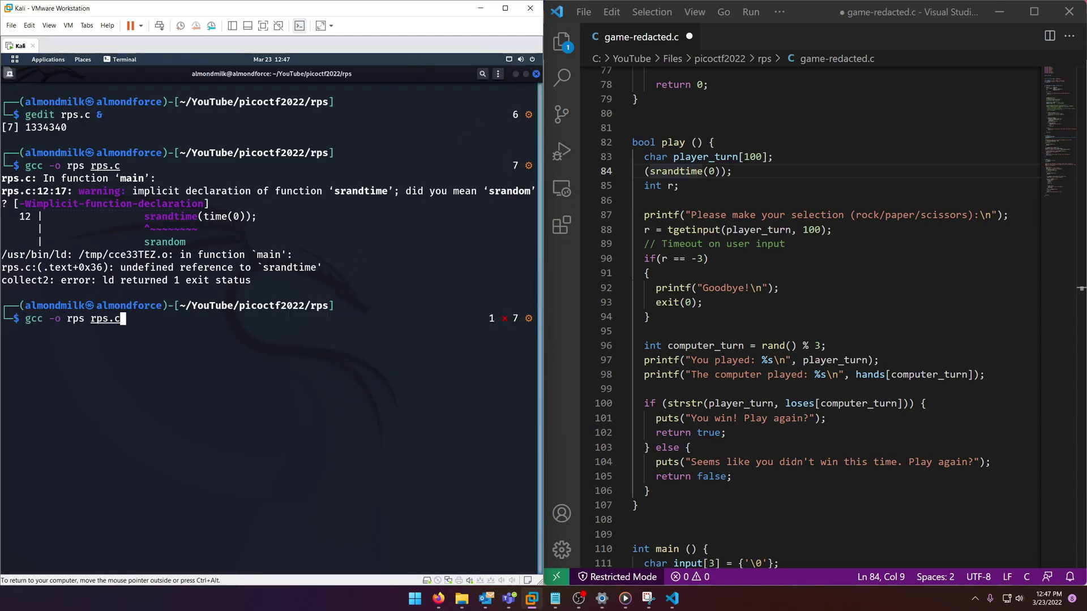
{"action": "key", "text": "Return"}
{"action": "type", "text": "ls"}
{"action": "key", "text": "Return"}
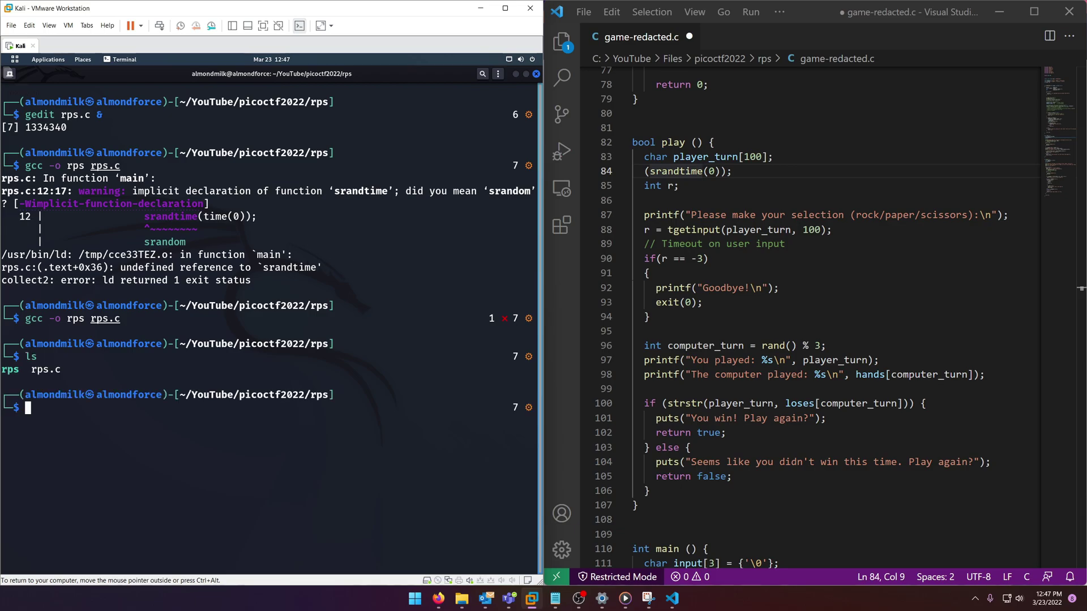
{"action": "double_click", "coordinate": [16, 371]}
{"action": "type", "text": "./rps"}
{"action": "key", "text": "Return"}
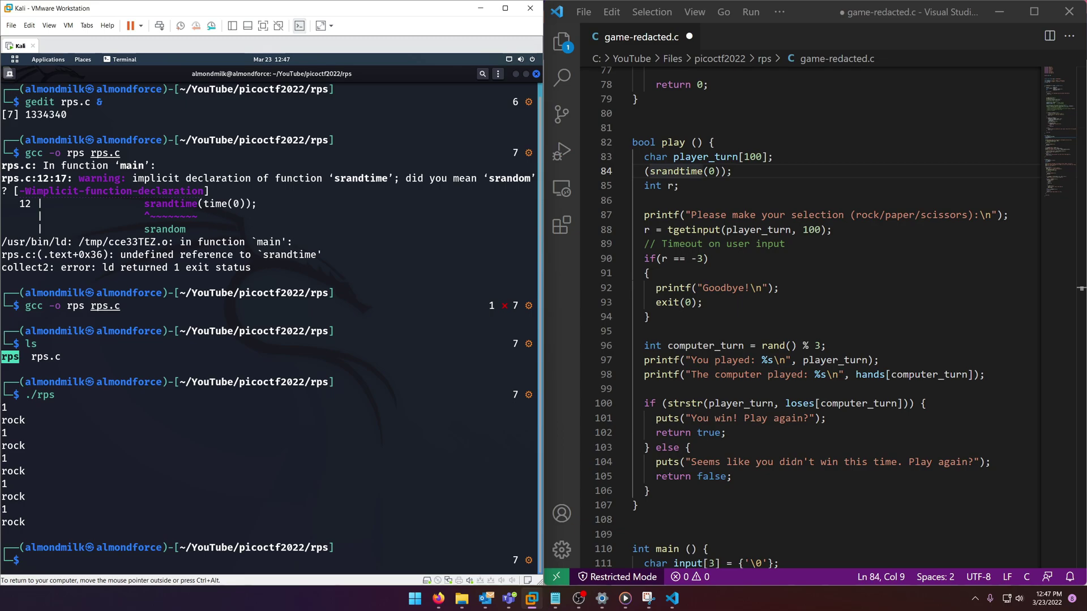
{"action": "left_click_drag", "start_coordinate": [52, 425], "coordinate": [93, 522]}
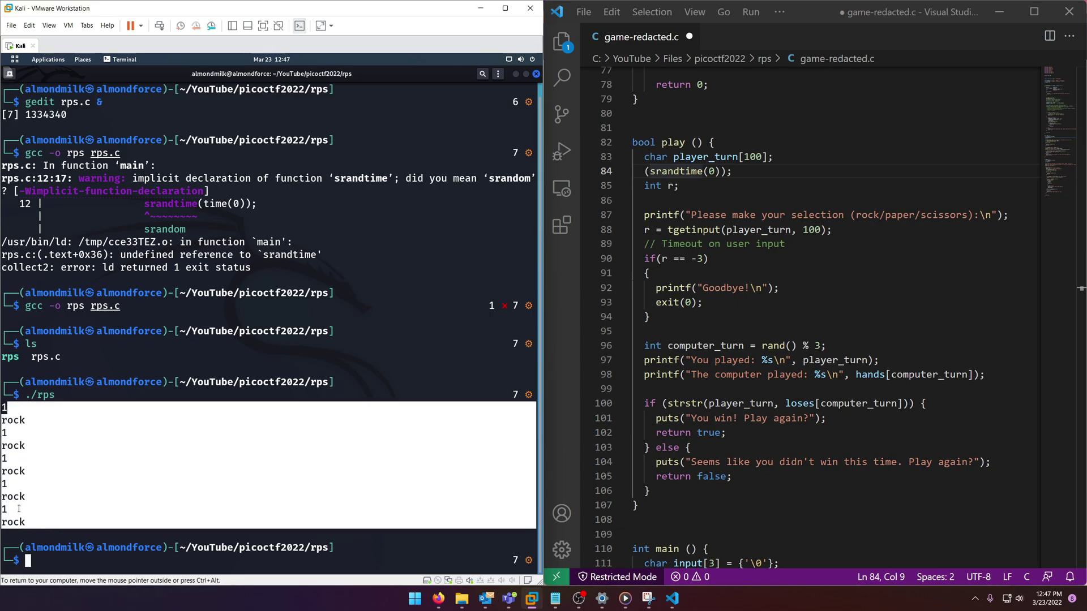
{"action": "left_click", "coordinate": [97, 544]}
{"action": "type", "text": "clear"}
- Pipe ./rps into nc saturn.picoctf.net 51420 and select the revealed flag
{"action": "key", "text": "Return"}
{"action": "key", "text": "Up"}
{"action": "key", "text": "Up"}
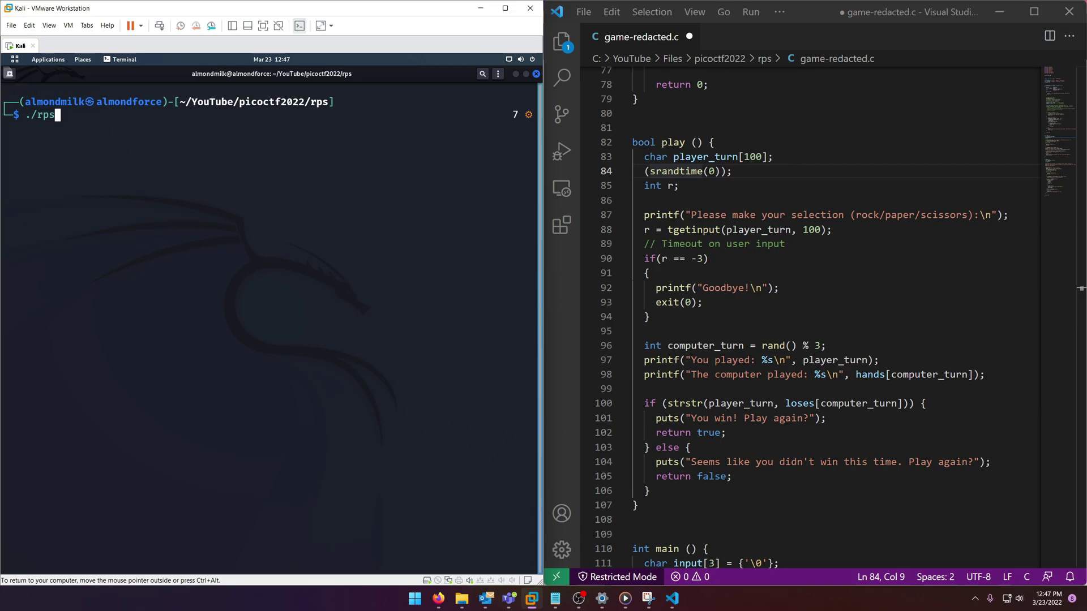
{"action": "type", "text": " | nc saturn.picoctf.net 51420"}
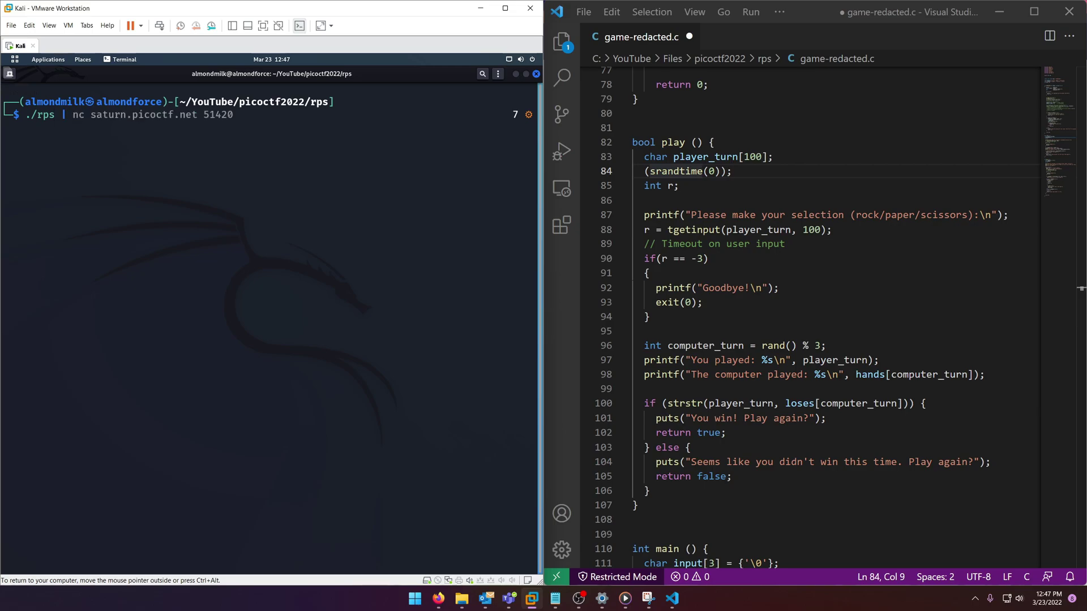
{"action": "type", "text": "n"}
{"action": "key", "text": "Right"}
{"action": "key", "text": "Return"}
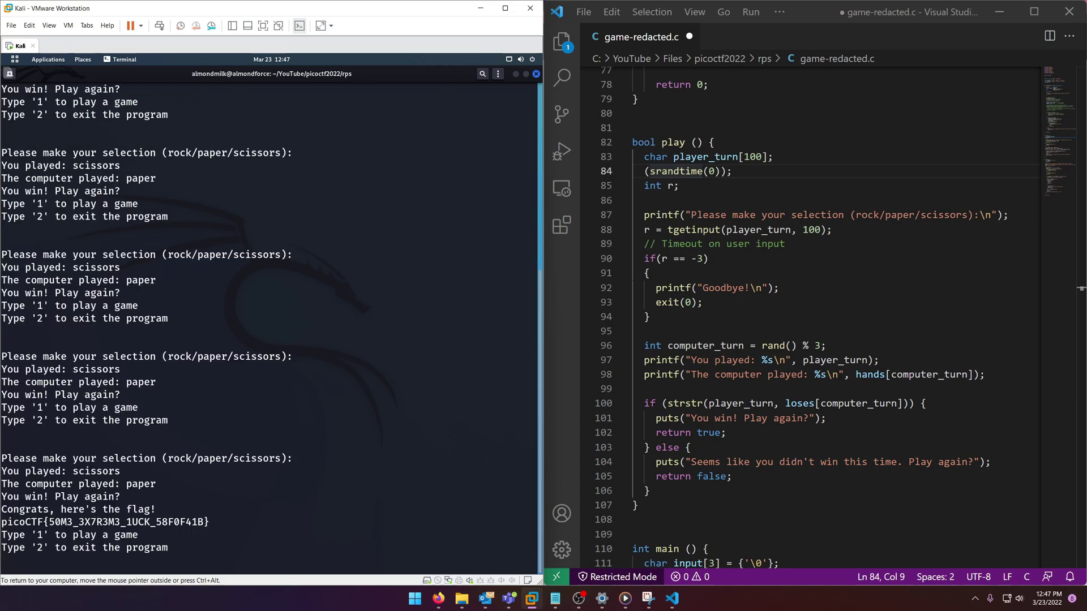
{"action": "triple_click", "coordinate": [44, 523]}
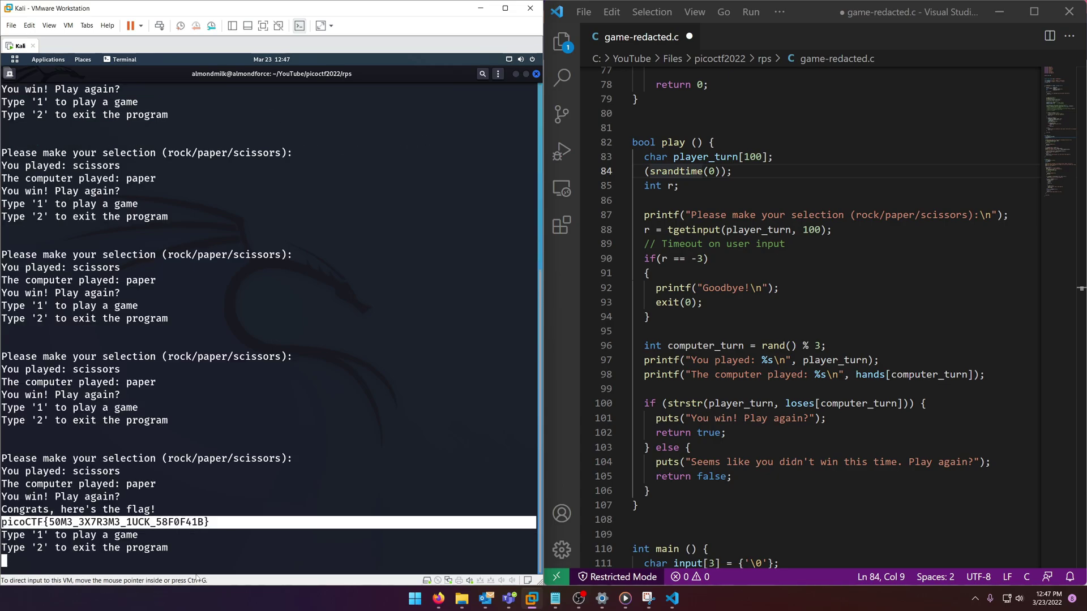
- Return to rps.c in gedit and highlight the seeded-random prediction loop on lines 10–21
{"action": "key", "text": "alt+Tab"}
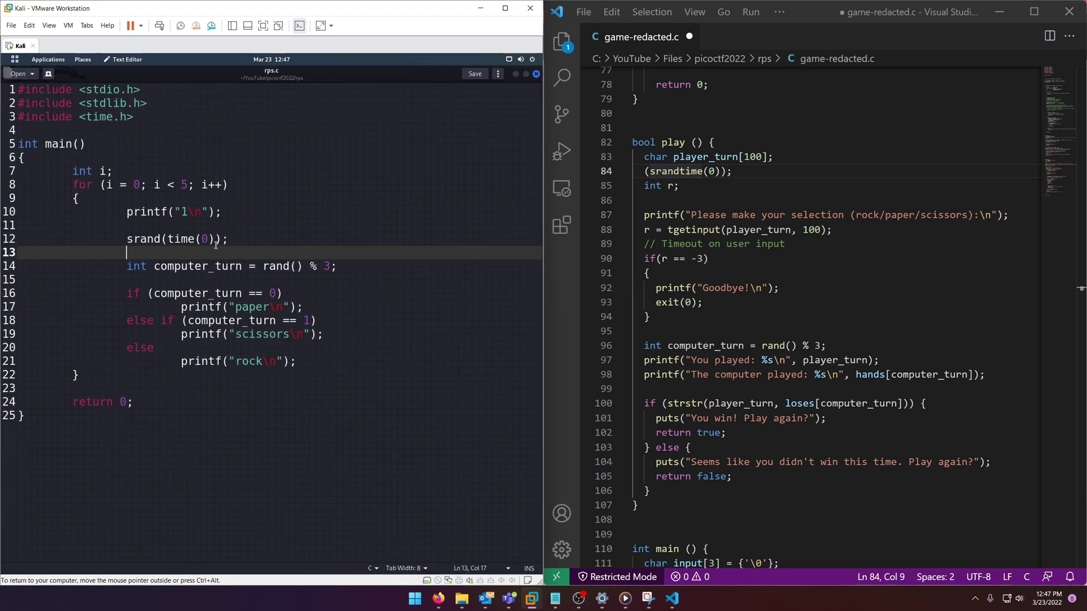
{"action": "left_click_drag", "start_coordinate": [127, 212], "coordinate": [296, 361]}
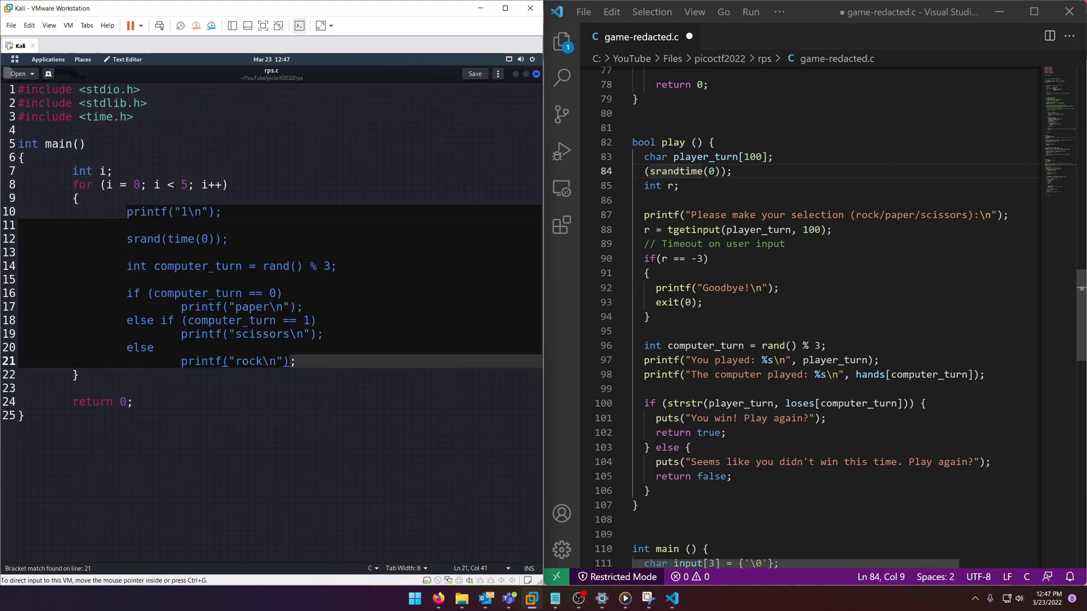
{"action": "left_click", "coordinate": [188, 293]}
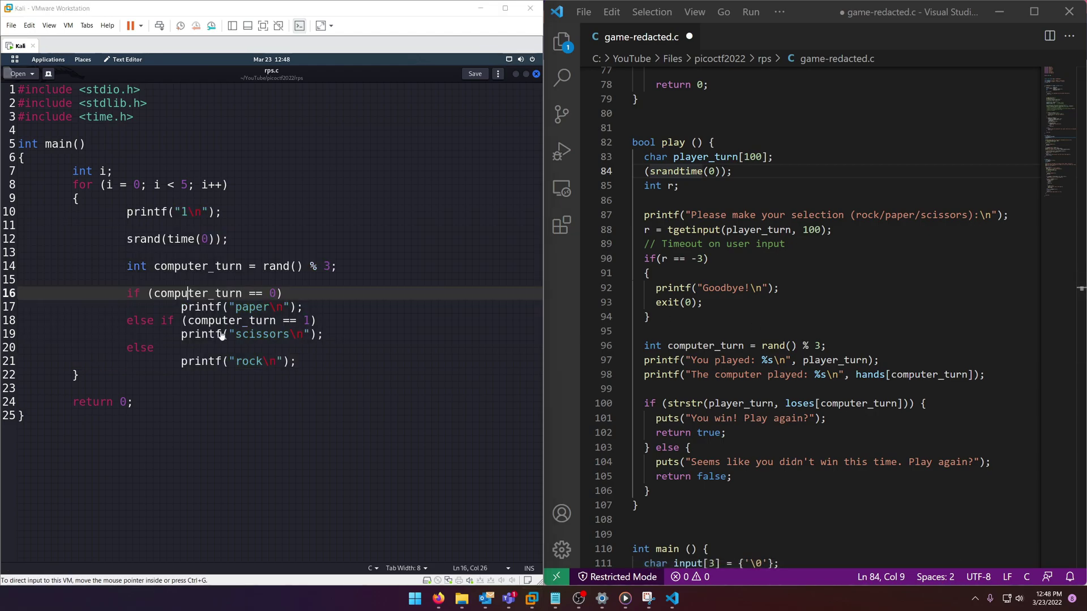